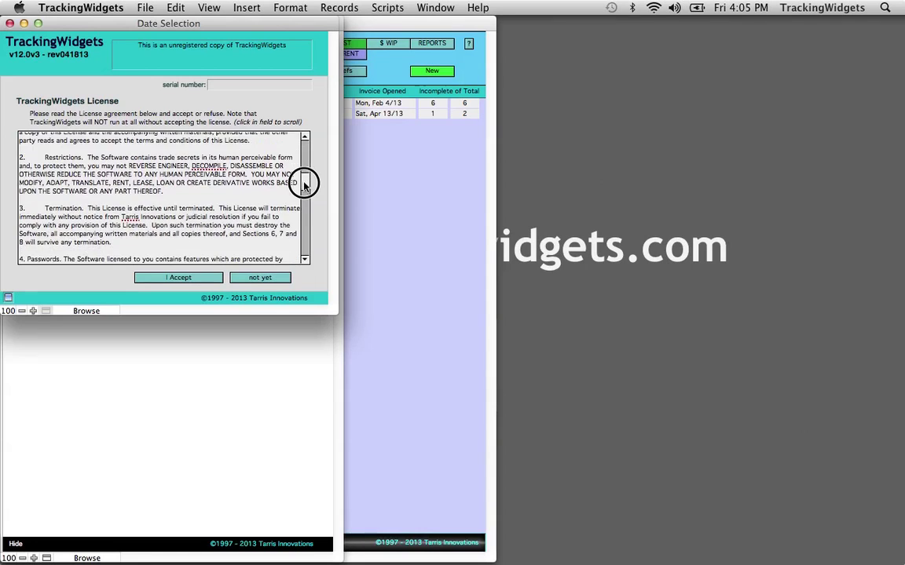
{"action": "left_click_drag", "start_coordinate": [306, 199], "coordinate": [309, 145]}
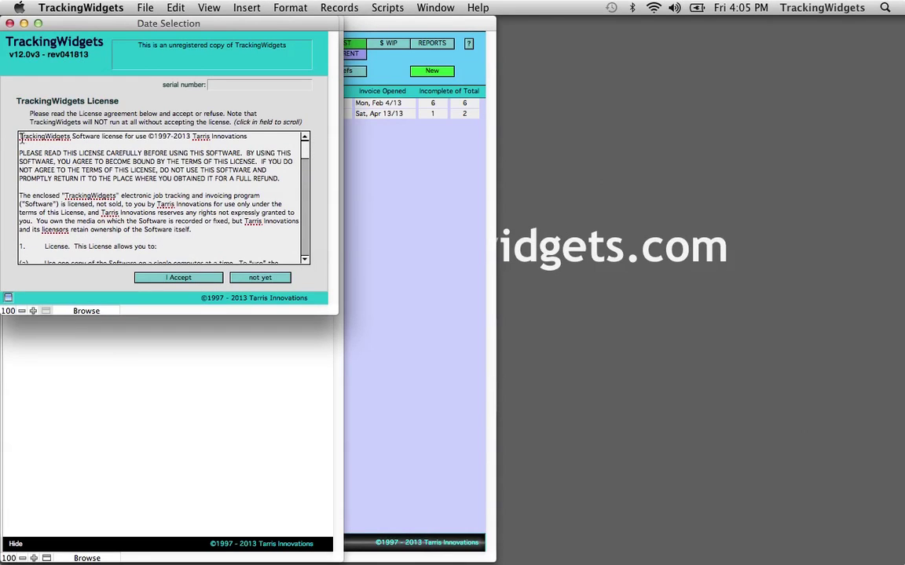
{"action": "left_click_drag", "start_coordinate": [19, 137], "coordinate": [16, 351]}
{"action": "left_click", "coordinate": [75, 245]}
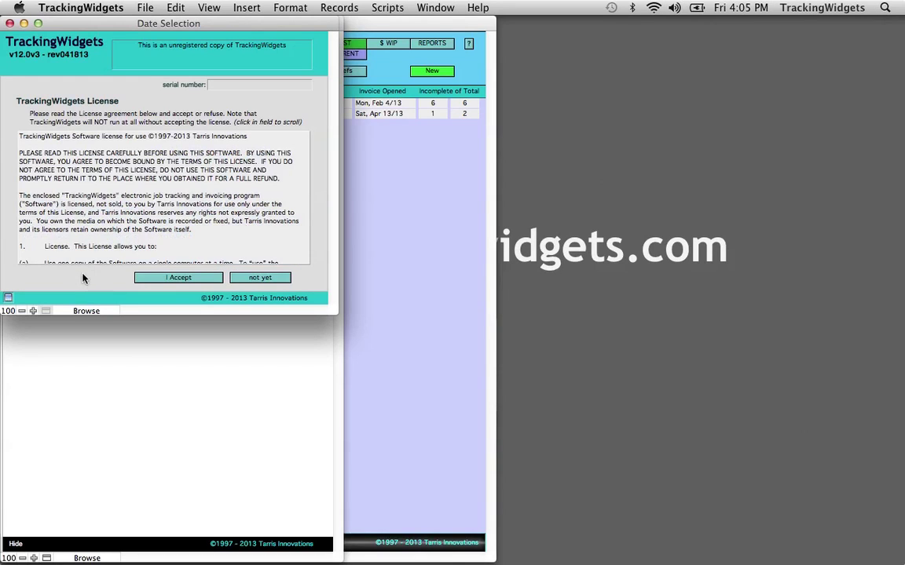
Step: Accept the license agreement, dismiss the thank-you message, and finish with the About screen
{"action": "left_click", "coordinate": [178, 278]}
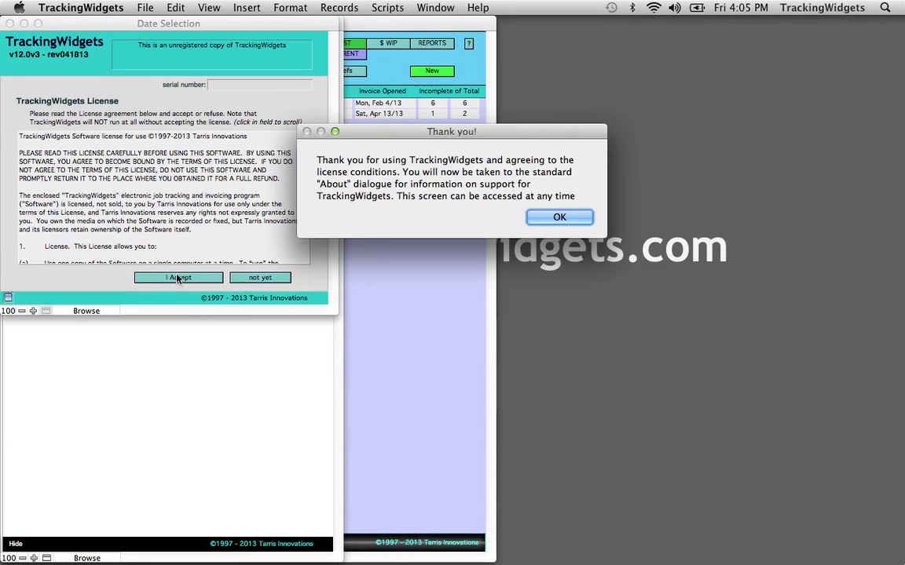
{"action": "left_click", "coordinate": [548, 219]}
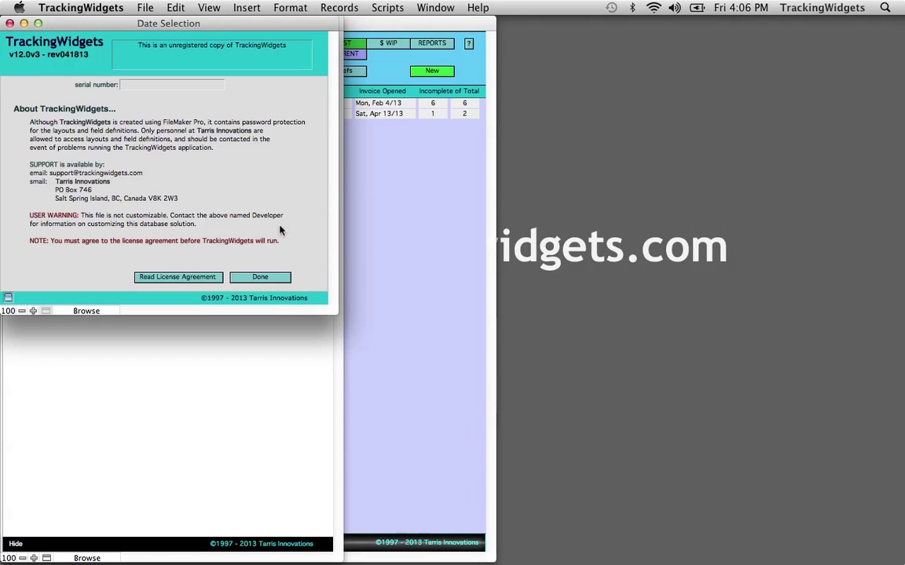
{"action": "left_click", "coordinate": [256, 279]}
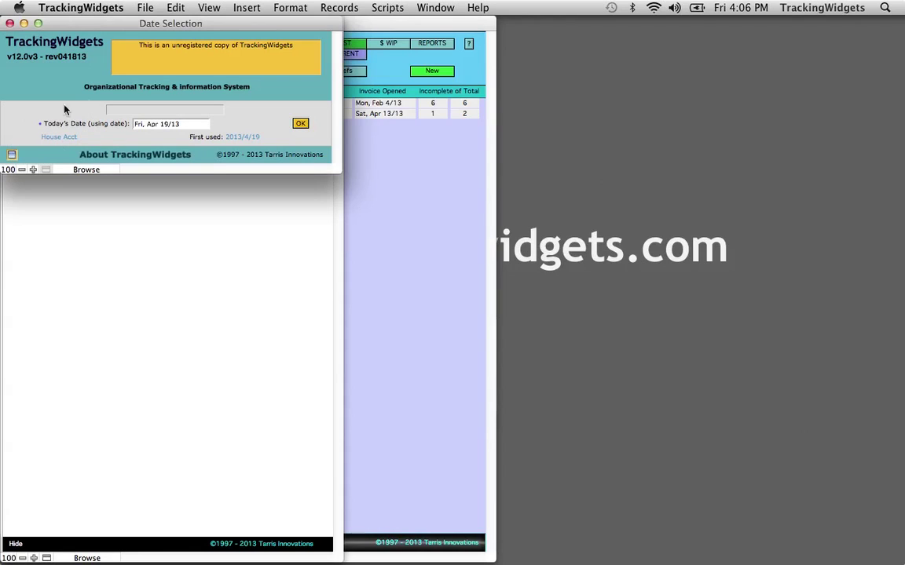
Step: Leave today's date at Fri, Apr 19/13 and confirm the Date Selection
{"action": "left_click", "coordinate": [170, 125]}
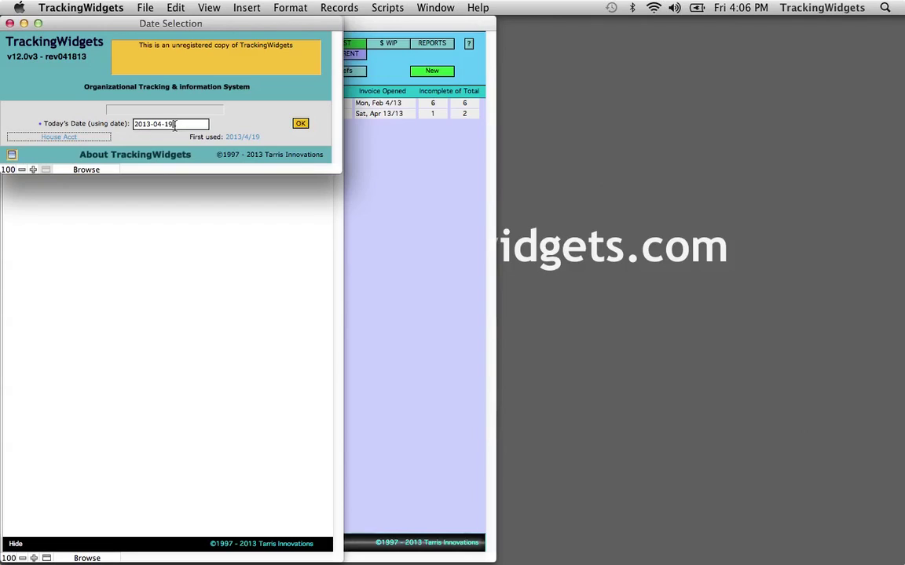
{"action": "left_click", "coordinate": [227, 125]}
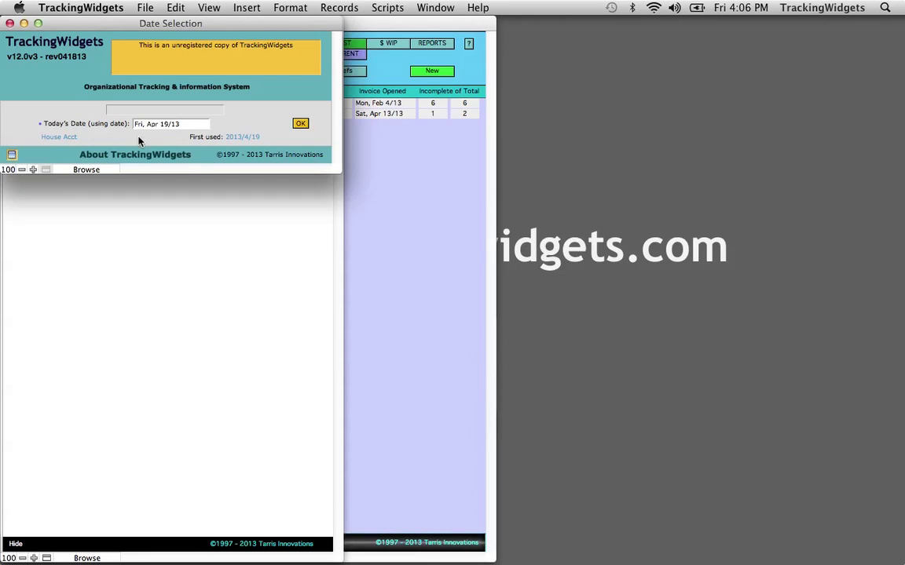
{"action": "left_click", "coordinate": [300, 124]}
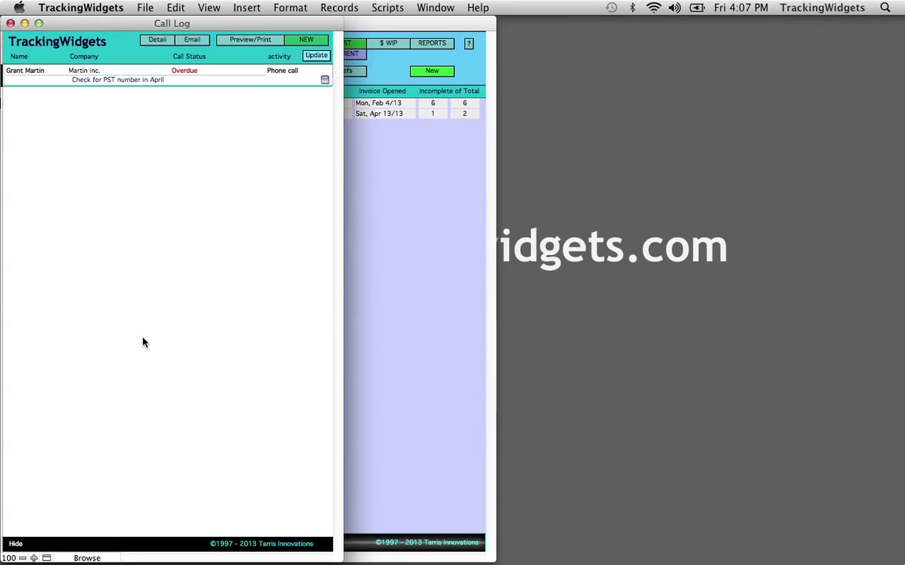
Step: Hide the Call Log and bring up the Main module's Company Information form
{"action": "left_click", "coordinate": [15, 544]}
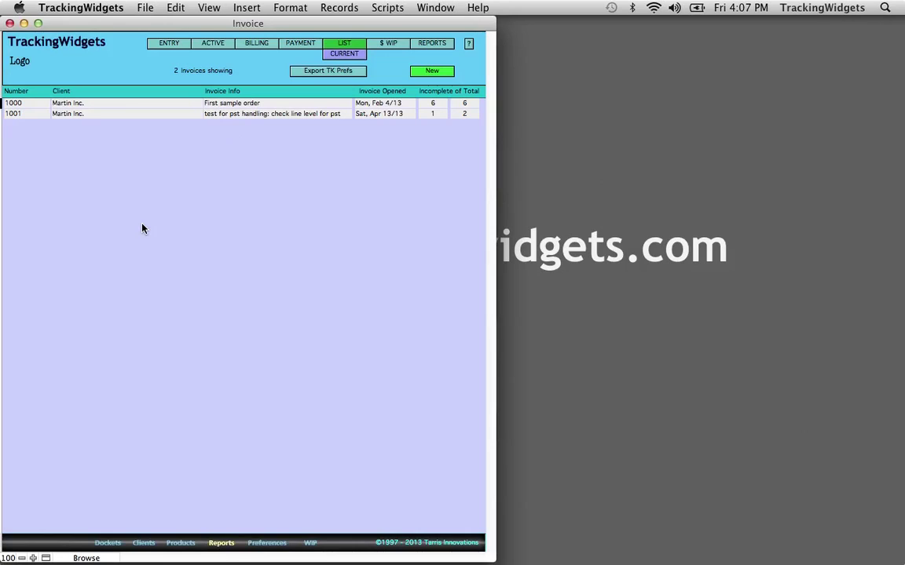
{"action": "left_click", "coordinate": [55, 44]}
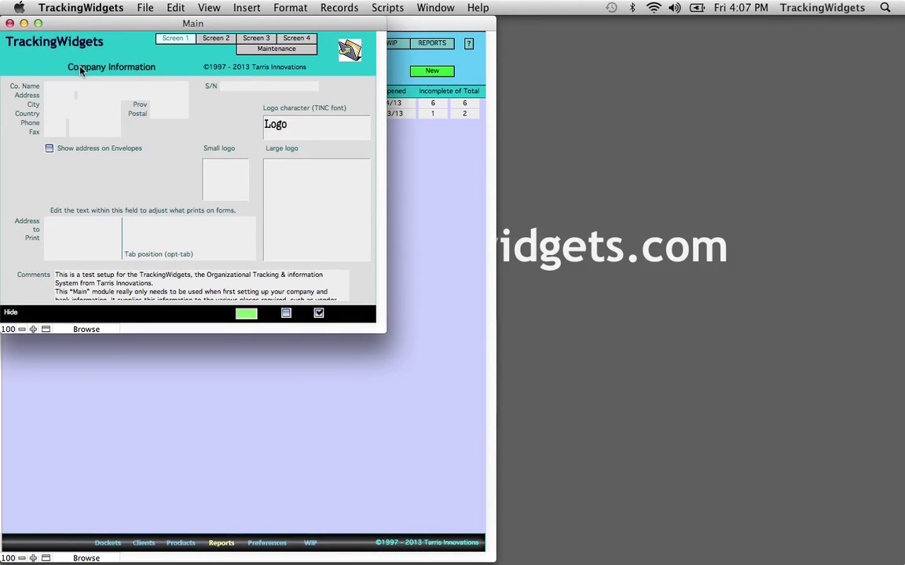
Step: Enter the company name YourComany and the company's street address
{"action": "left_click", "coordinate": [59, 86]}
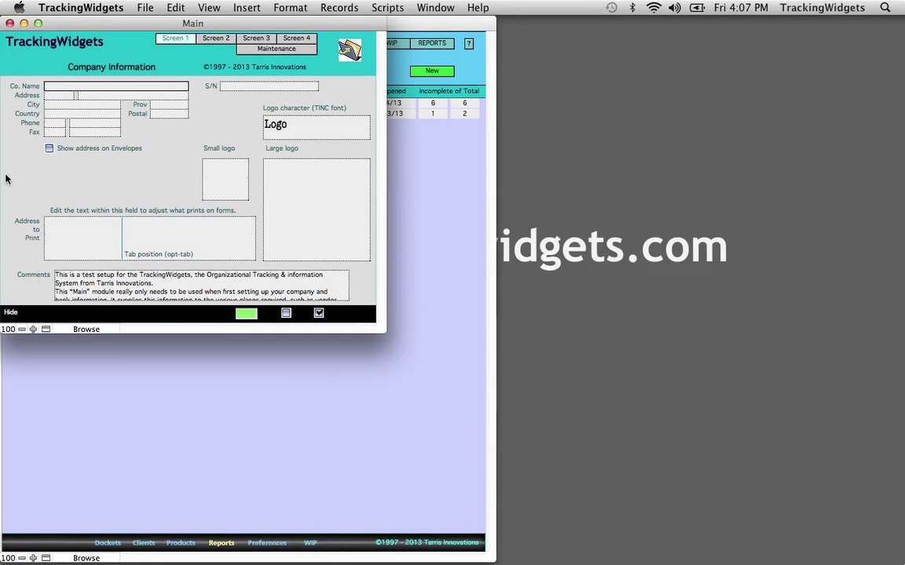
{"action": "type", "text": "YourCom"}
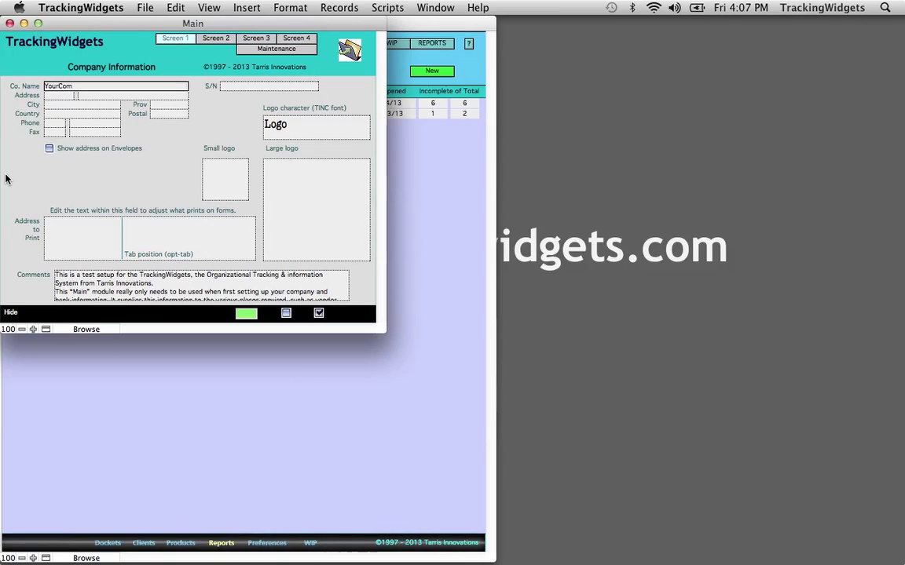
{"action": "type", "text": "any"}
{"action": "key", "text": "Tab"}
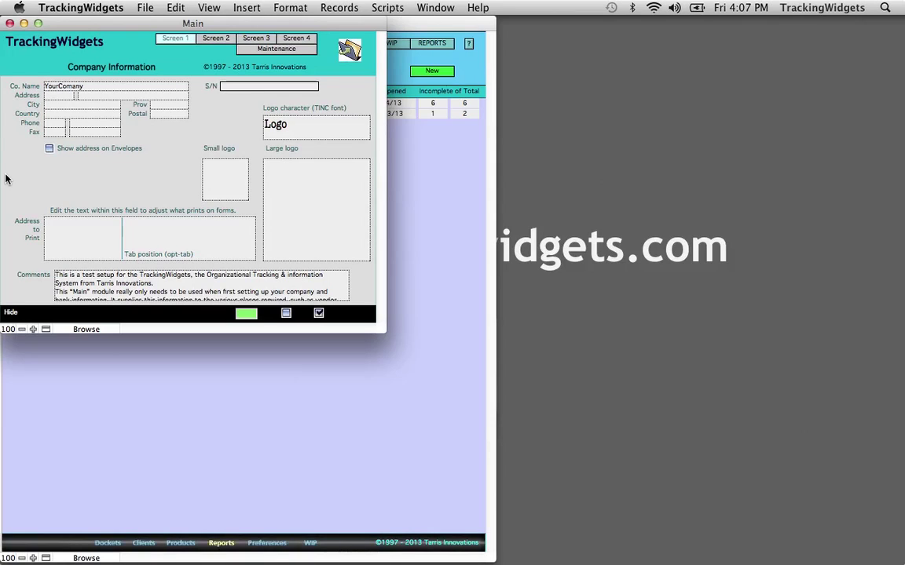
{"action": "key", "text": "Tab"}
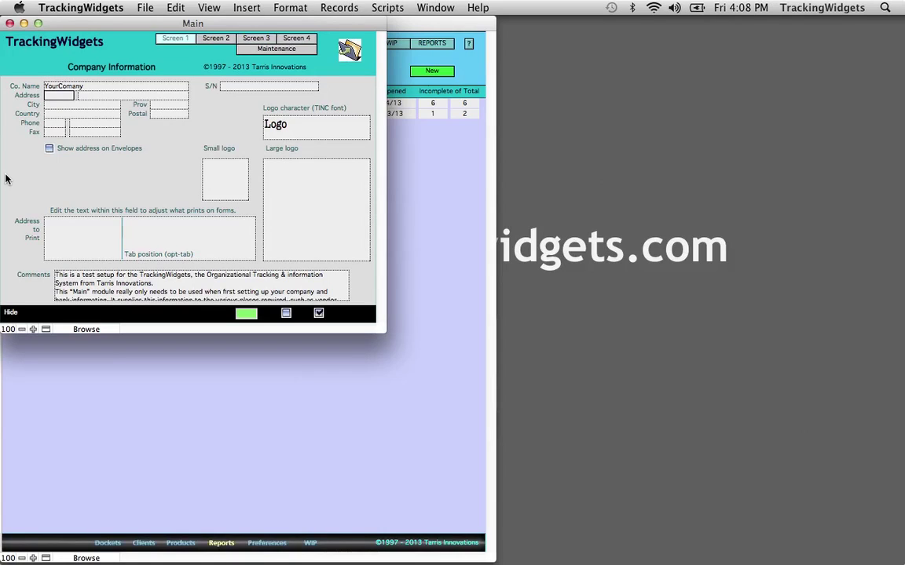
{"action": "type", "text": "100"}
{"action": "key", "text": "Tab"}
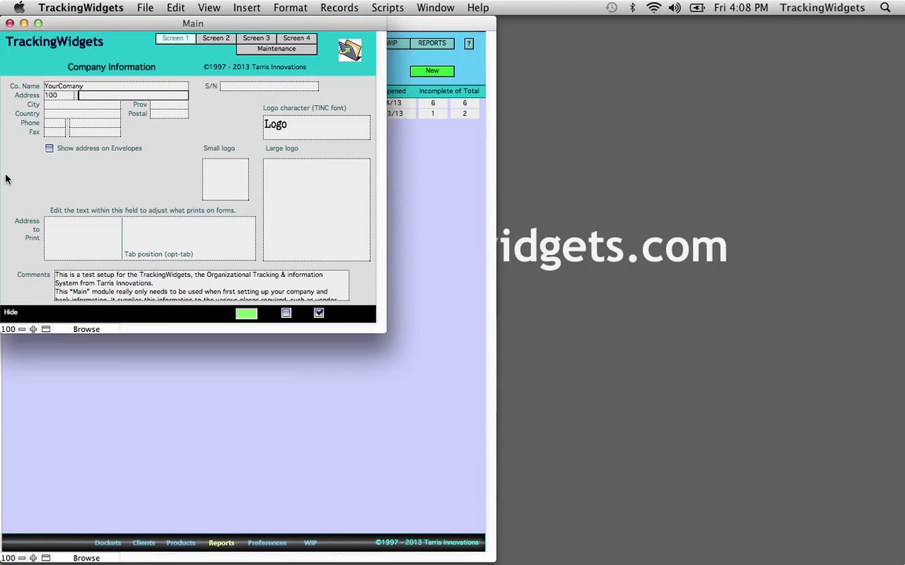
{"action": "type", "text": "1234 Some Street"}
Step: Fill in the company's city, province, country, postal code and phone number
{"action": "key", "text": "Tab"}
{"action": "type", "text": "S"}
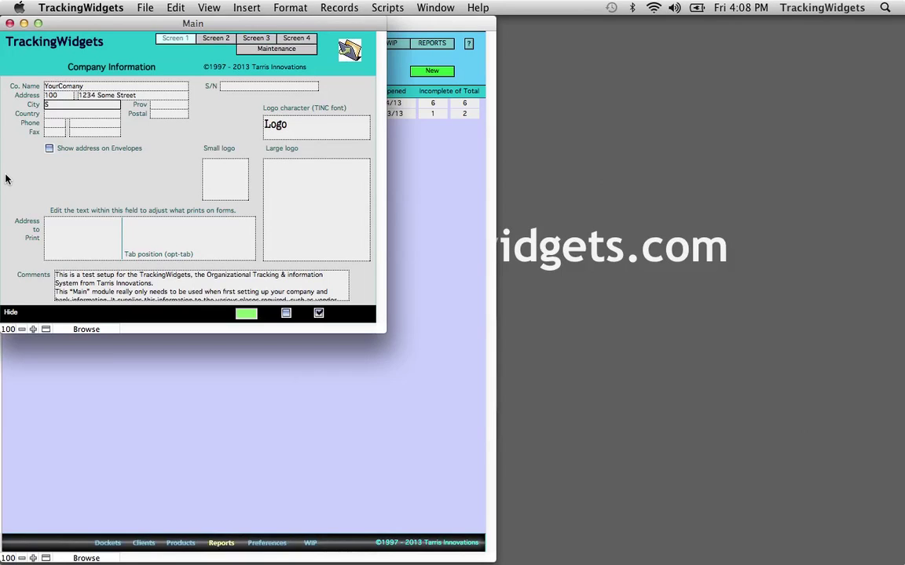
{"action": "type", "text": "ome City"}
{"action": "key", "text": "Tab"}
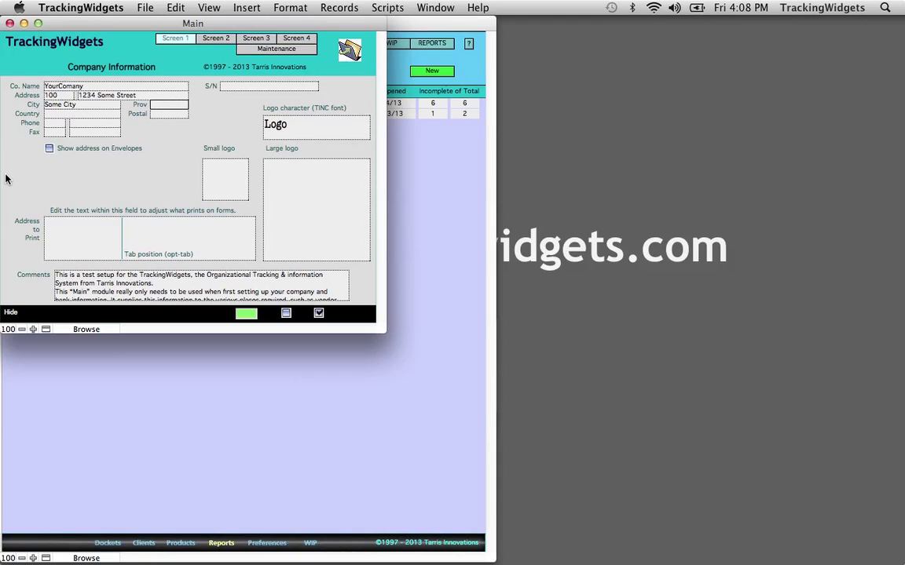
{"action": "type", "text": "BC"}
{"action": "key", "text": "Tab"}
{"action": "type", "text": "Canada"}
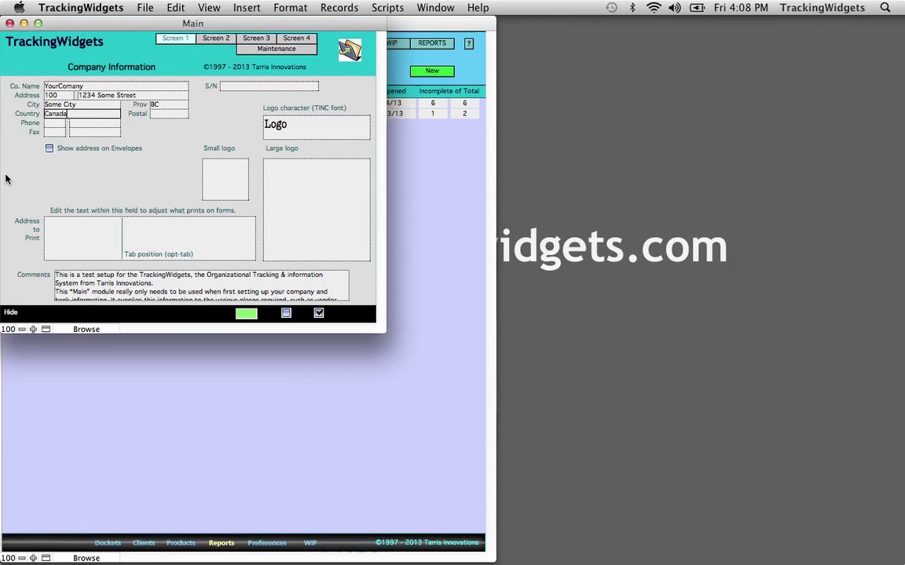
{"action": "key", "text": "Tab"}
{"action": "type", "text": "V"}
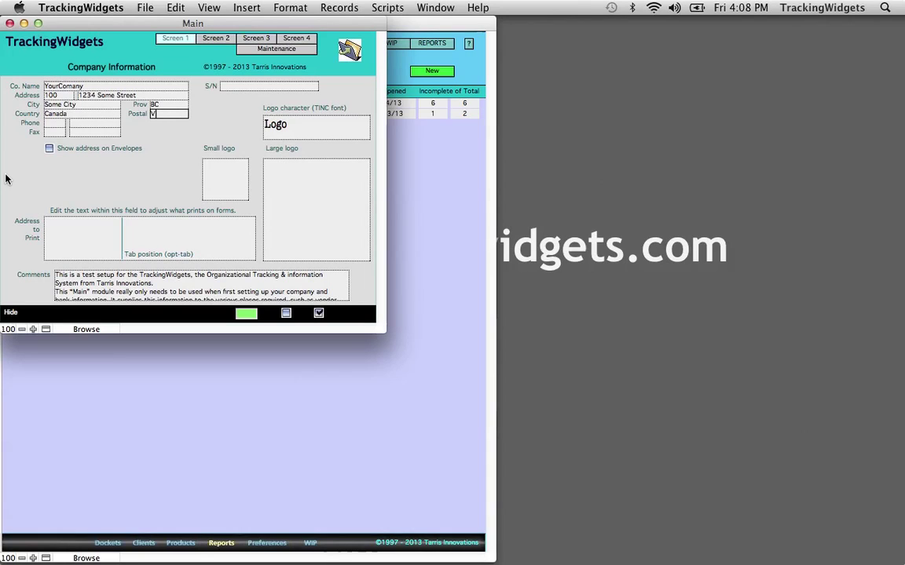
{"action": "type", "text": "8K 2W3"}
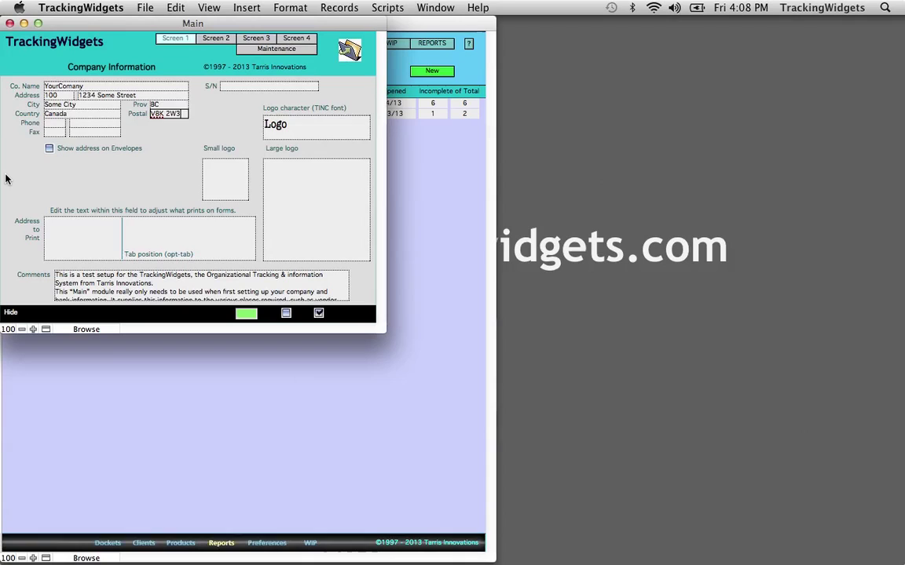
{"action": "key", "text": "Tab"}
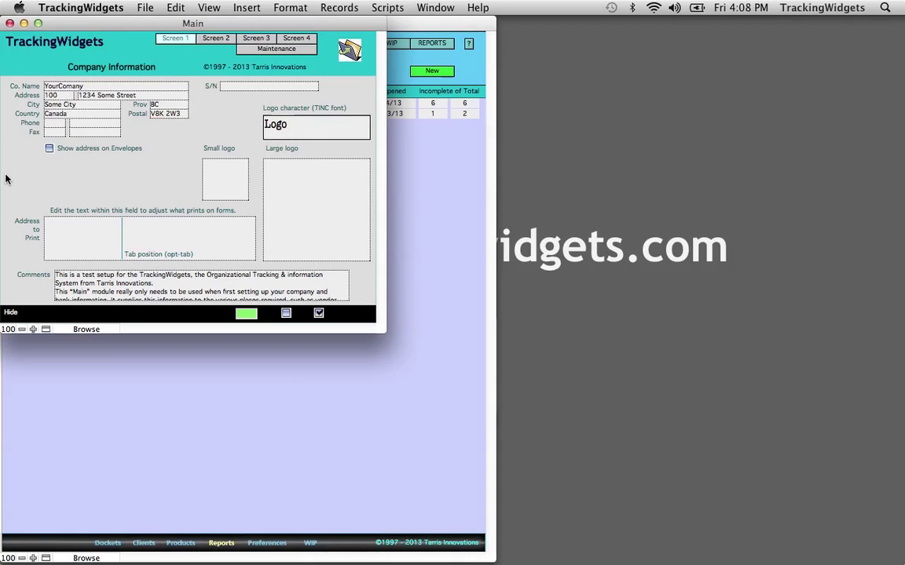
{"action": "key", "text": "Tab"}
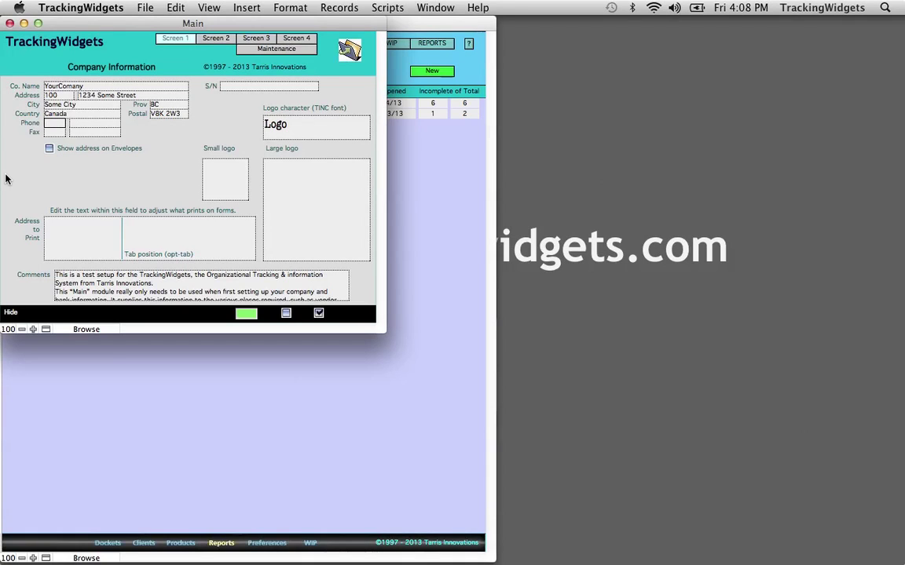
{"action": "key", "text": "Tab"}
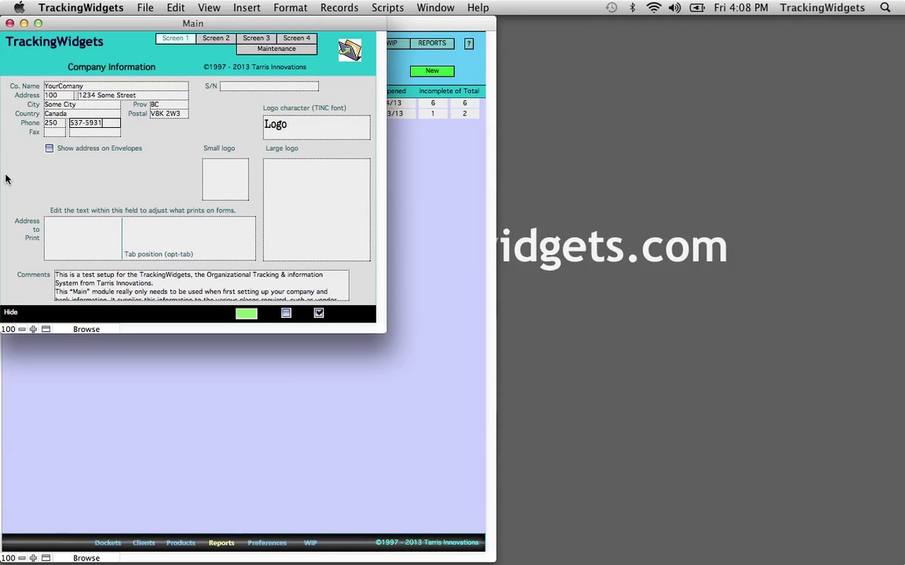
{"action": "left_click", "coordinate": [137, 131]}
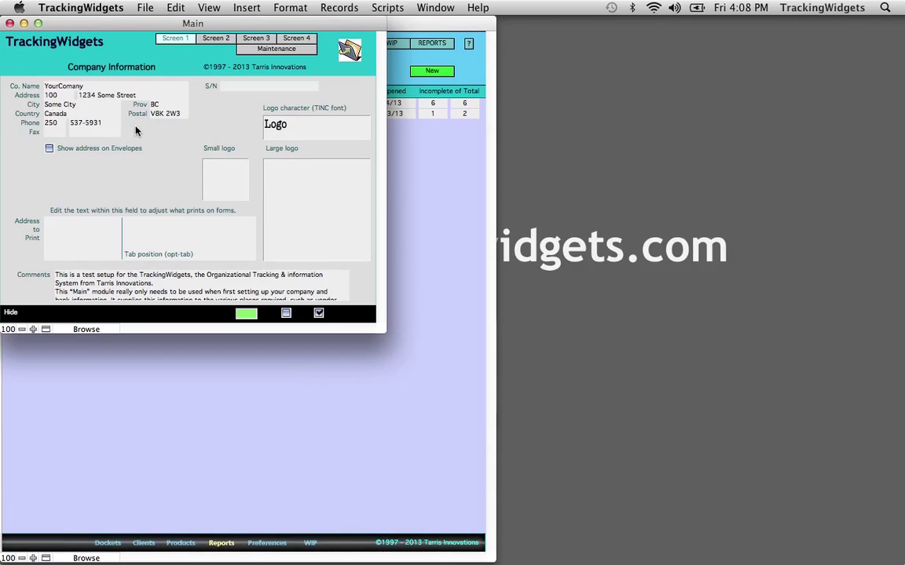
{"action": "left_click", "coordinate": [292, 123]}
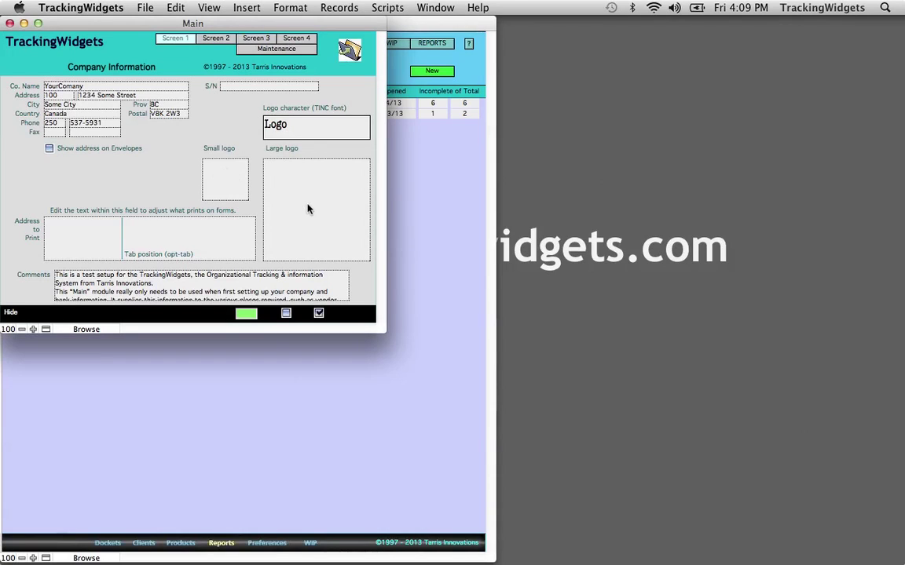
{"action": "left_click", "coordinate": [197, 109]}
{"action": "left_click", "coordinate": [49, 131]}
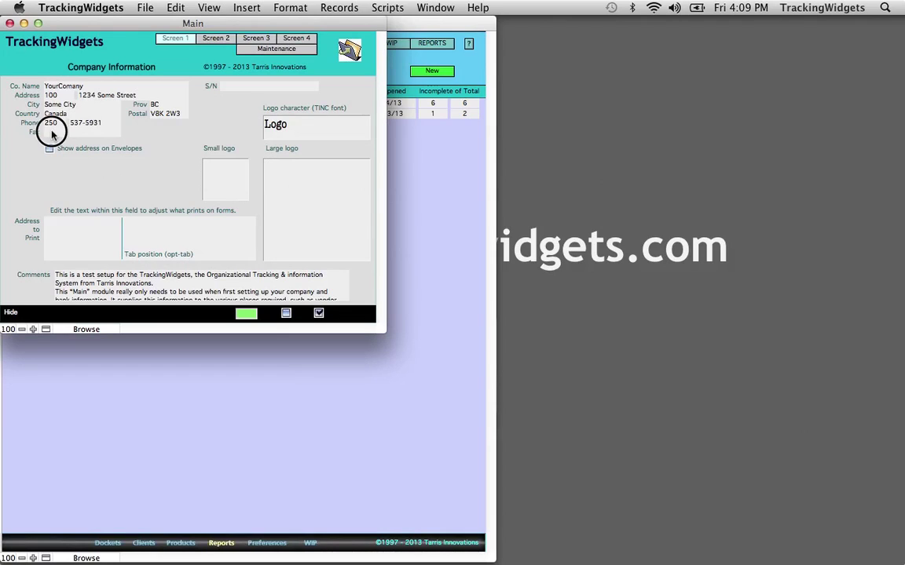
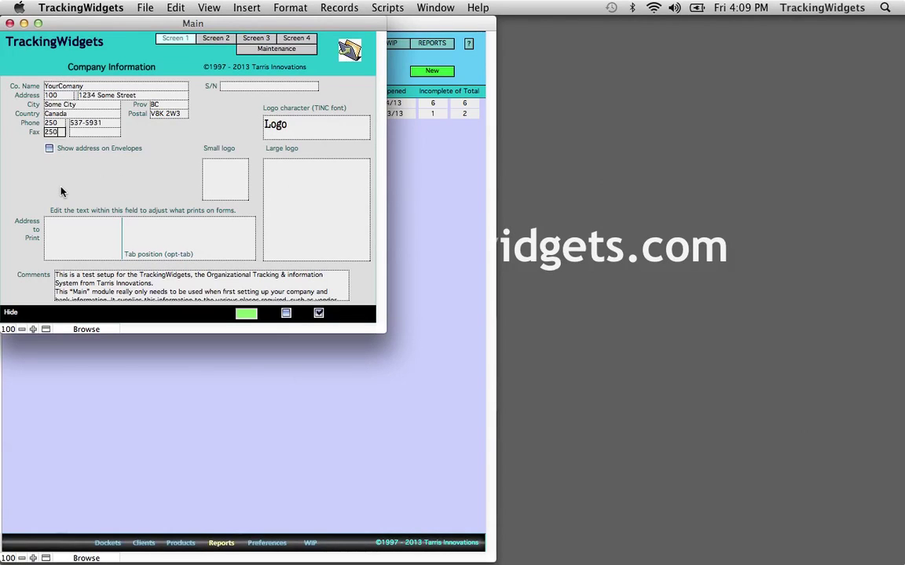
{"action": "key", "text": "Tab"}
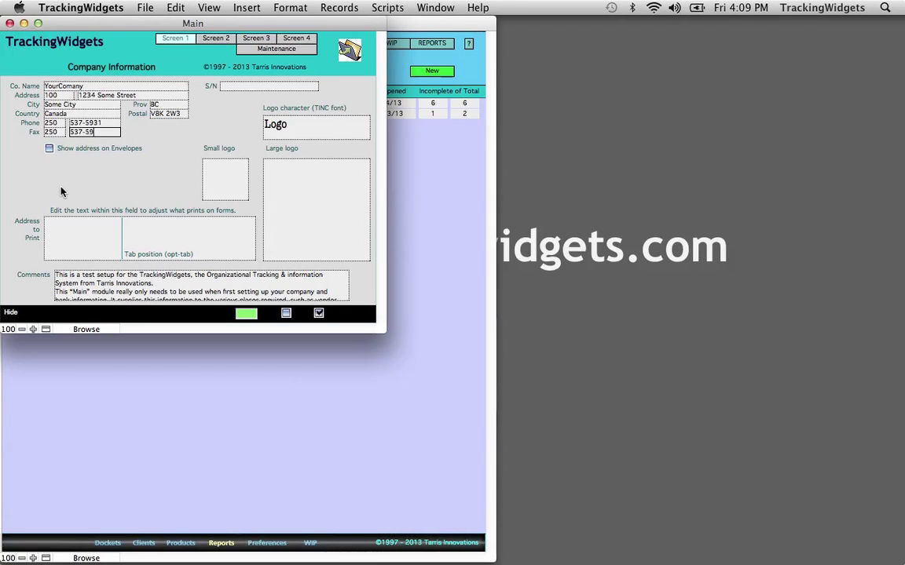
{"action": "left_click", "coordinate": [105, 162]}
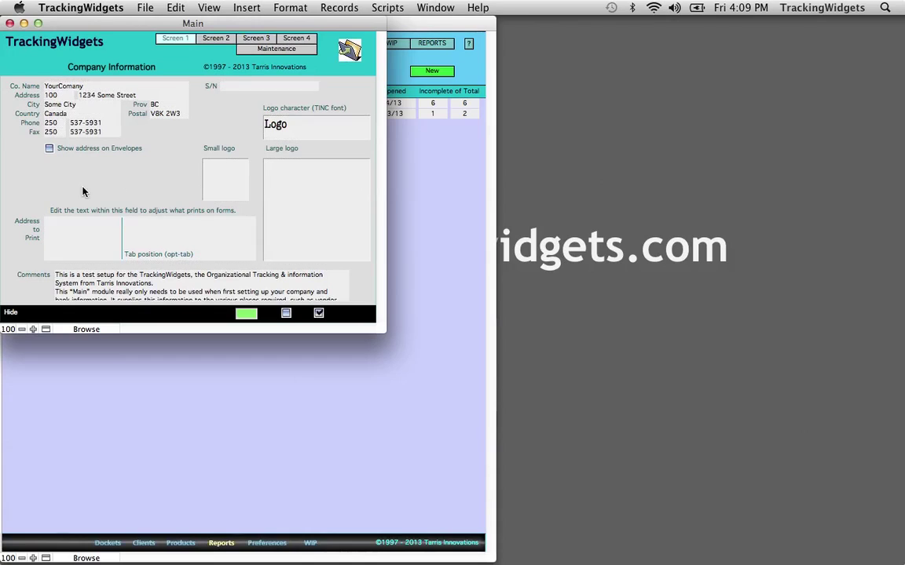
{"action": "left_click", "coordinate": [49, 148]}
{"action": "left_click", "coordinate": [31, 227]}
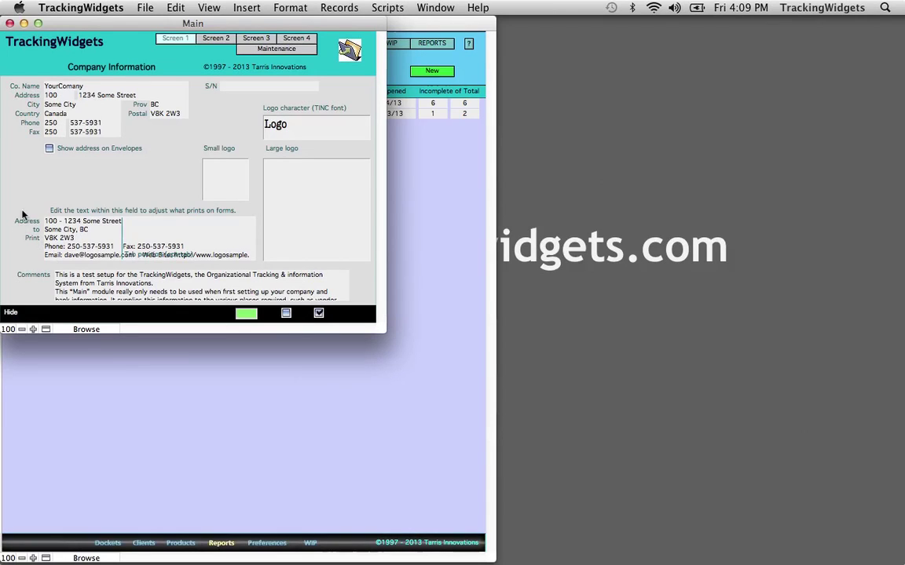
{"action": "left_click", "coordinate": [130, 228]}
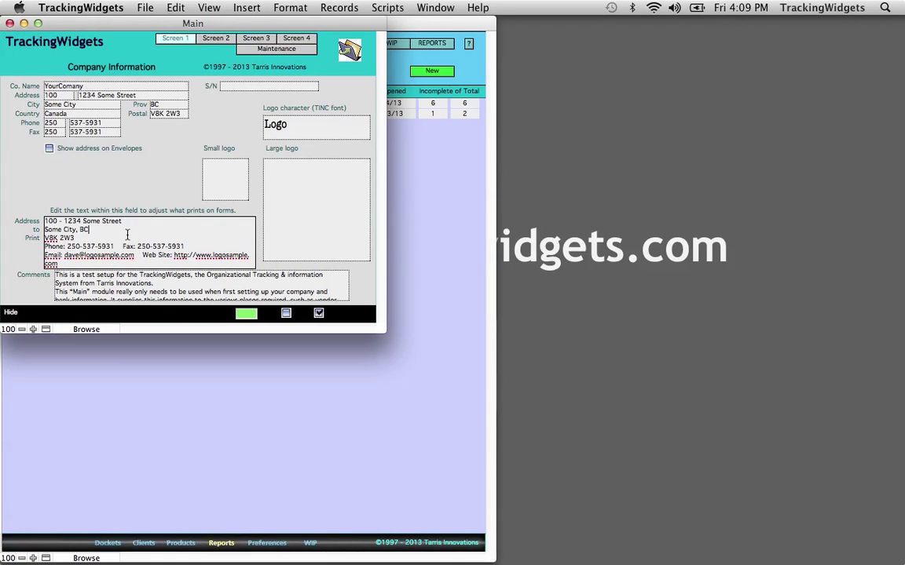
{"action": "left_click", "coordinate": [34, 184]}
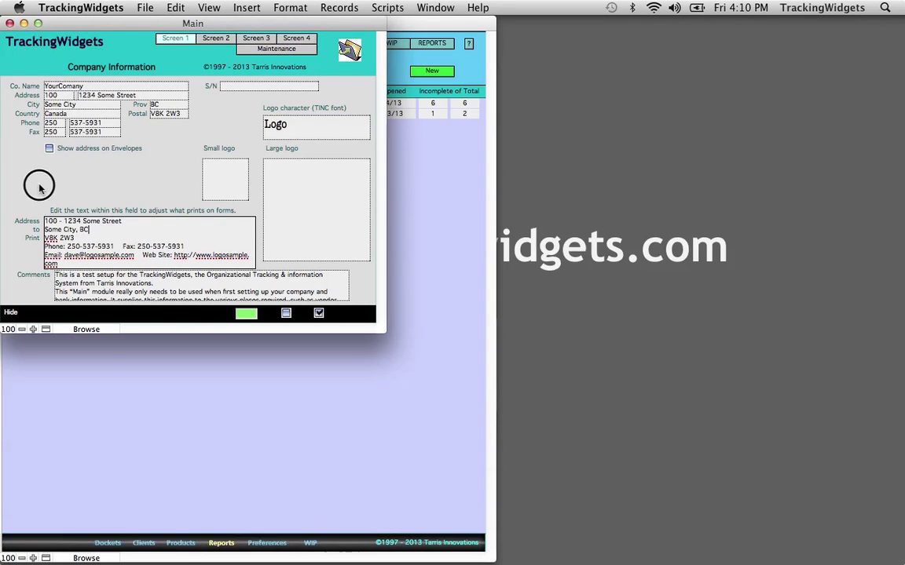
{"action": "left_click", "coordinate": [126, 284]}
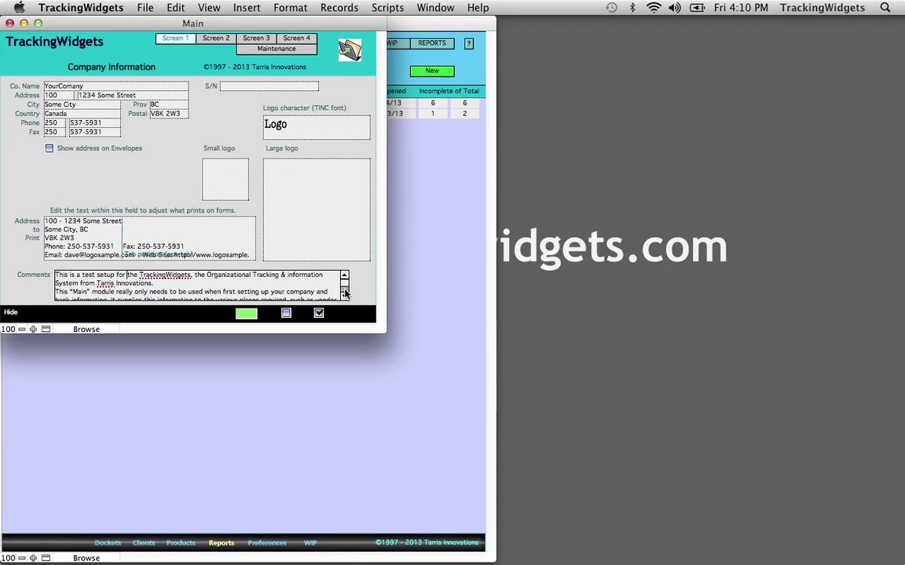
{"action": "left_click", "coordinate": [344, 294]}
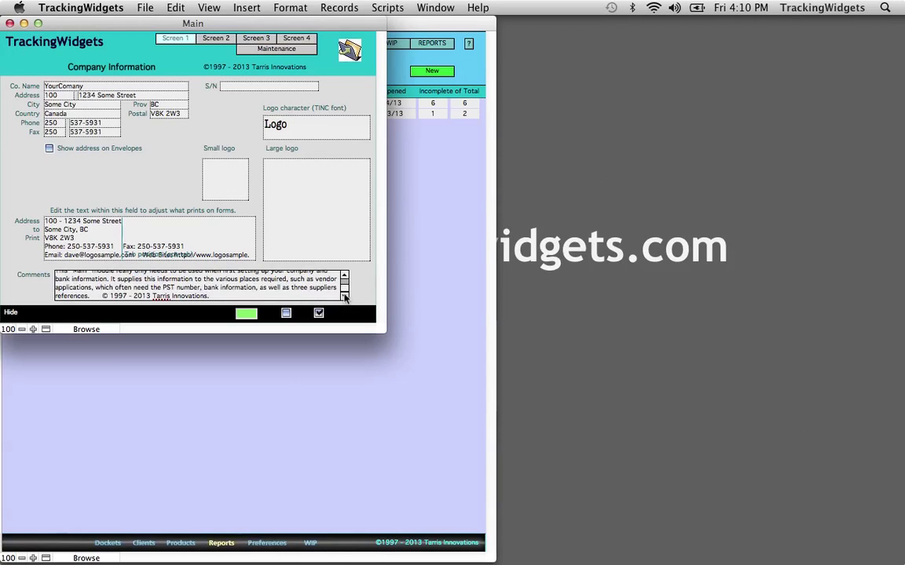
{"action": "left_click", "coordinate": [14, 228]}
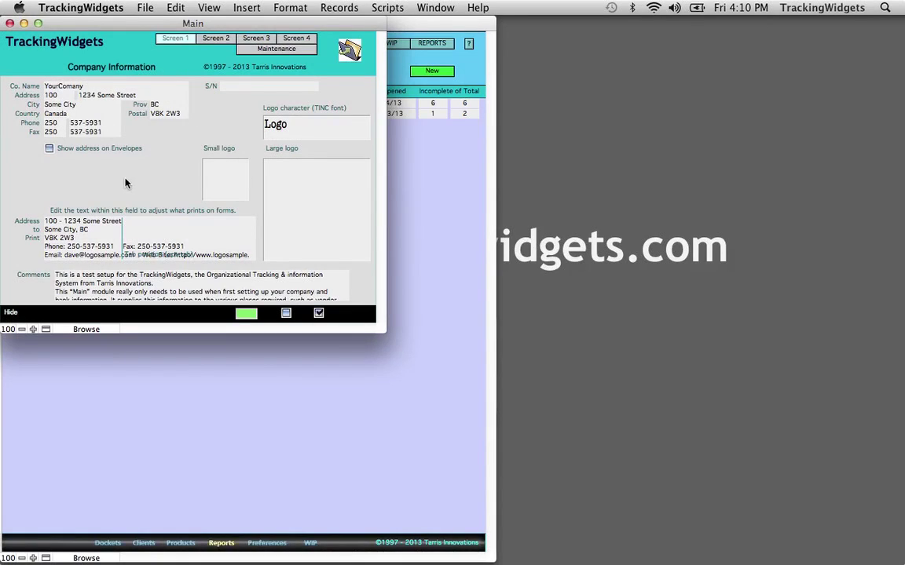
Step: On Screen 2, fill the GST no. and PST no. fields with the company's registration numbers
{"action": "left_click", "coordinate": [214, 41]}
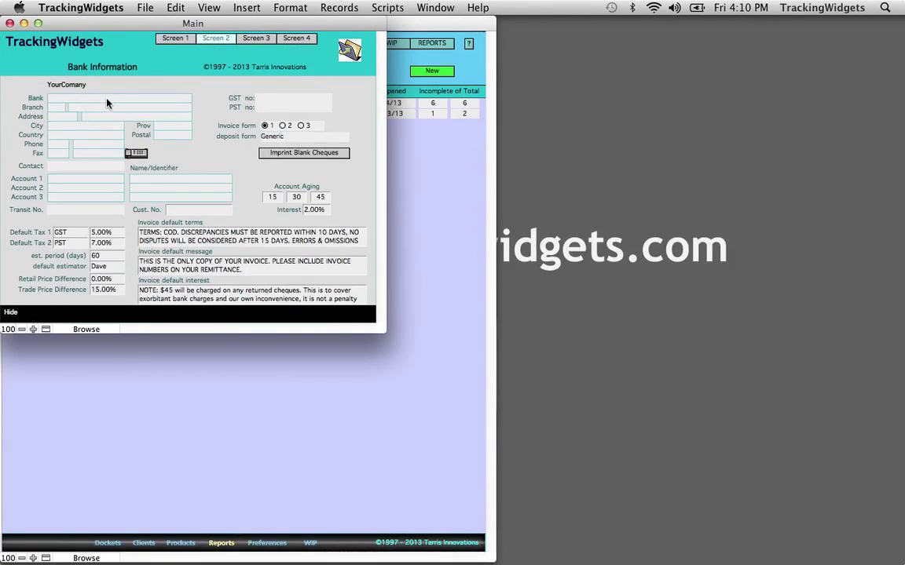
{"action": "left_click", "coordinate": [279, 98]}
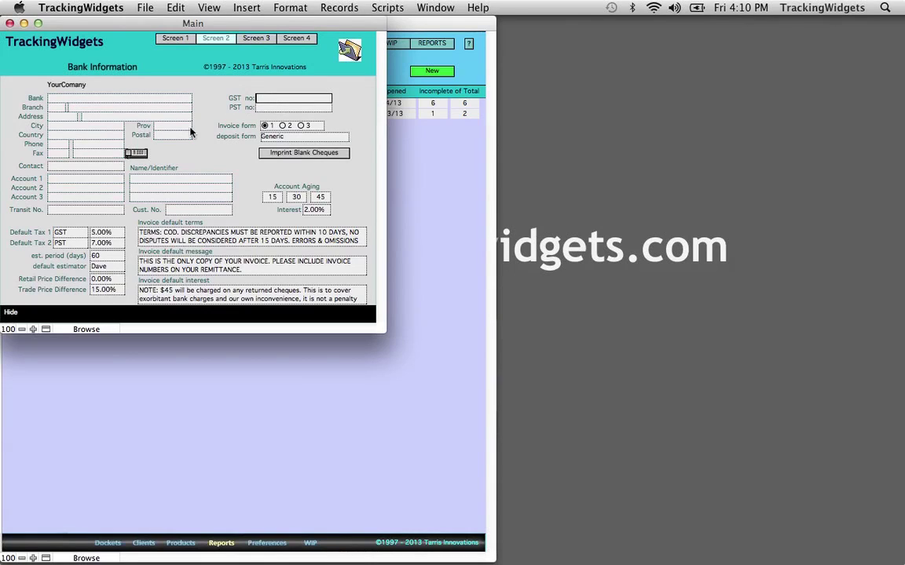
{"action": "type", "text": "123456-0001"}
{"action": "key", "text": "Tab"}
{"action": "left_click", "coordinate": [273, 110]}
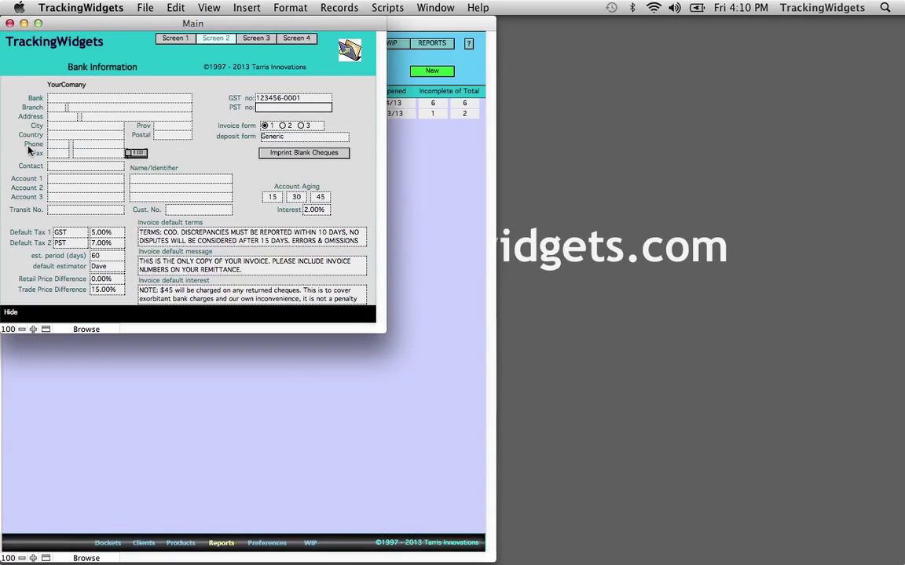
{"action": "type", "text": "700345"}
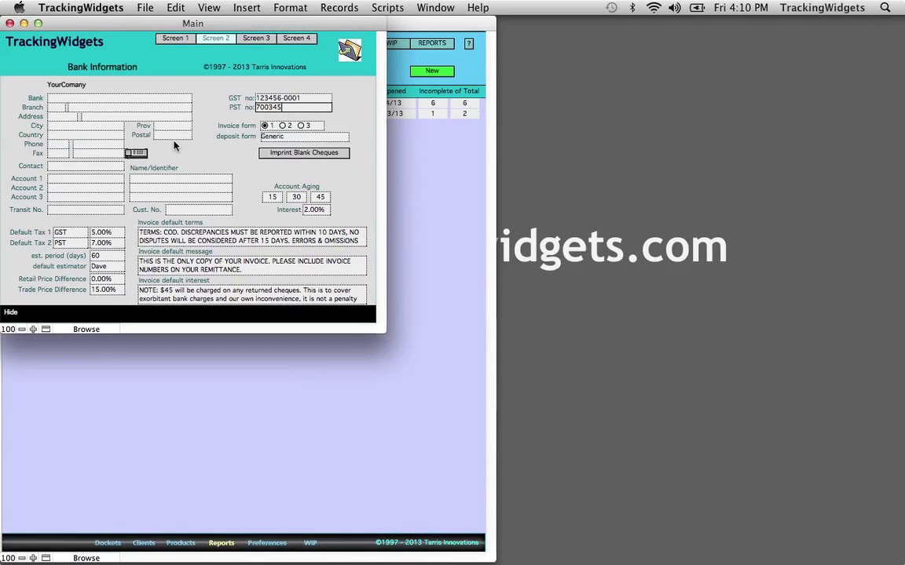
{"action": "left_click", "coordinate": [198, 152]}
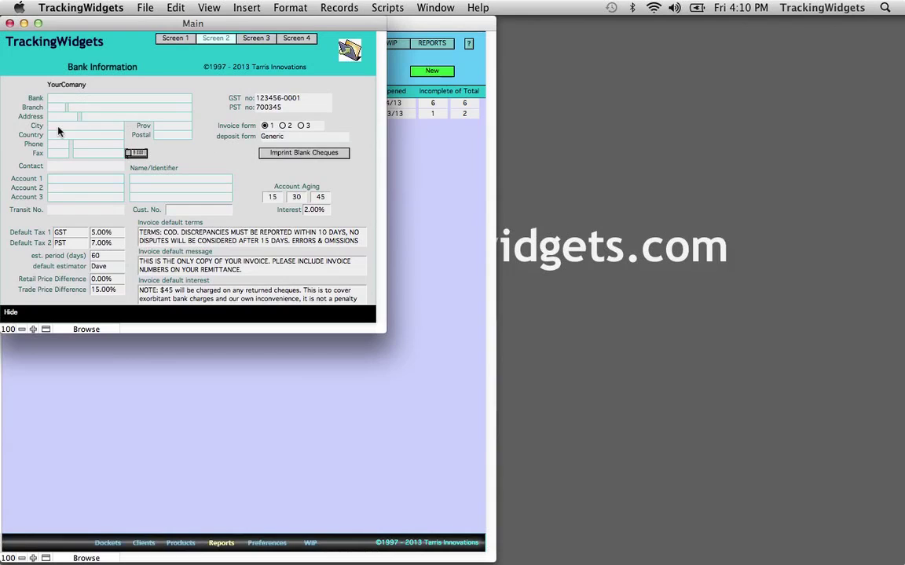
{"action": "left_click", "coordinate": [62, 167]}
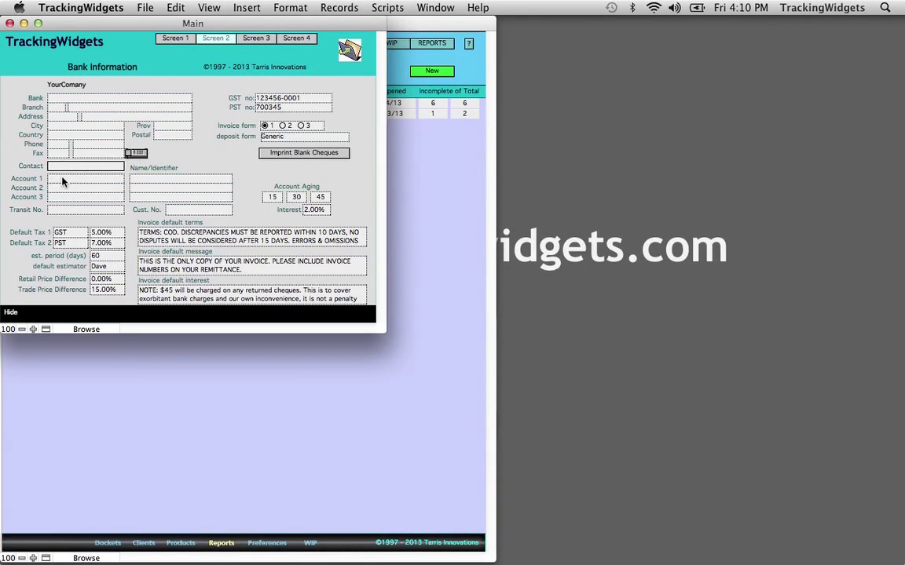
{"action": "left_click", "coordinate": [85, 178]}
{"action": "left_click", "coordinate": [242, 180]}
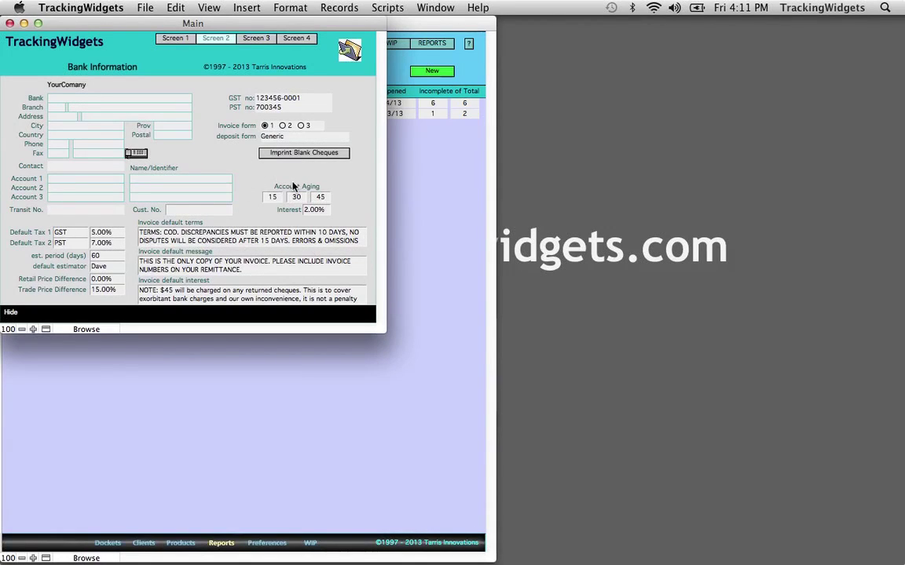
{"action": "left_click", "coordinate": [272, 198]}
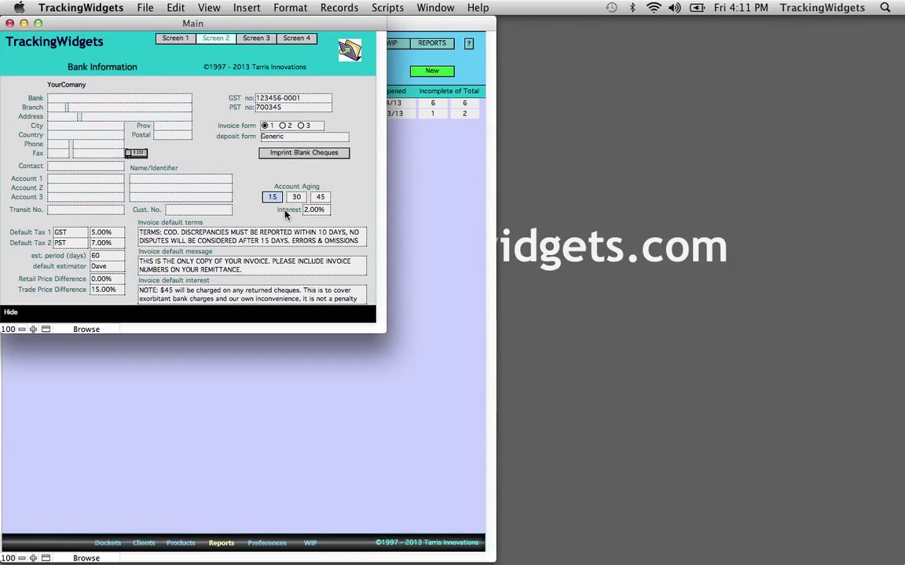
{"action": "left_click", "coordinate": [293, 198]}
{"action": "left_click", "coordinate": [320, 197]}
{"action": "left_click", "coordinate": [347, 206]}
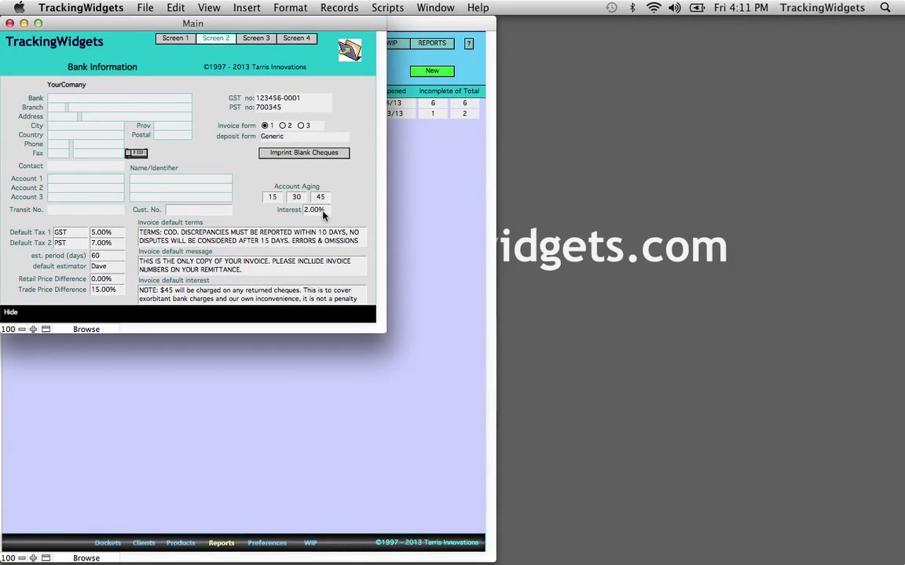
{"action": "left_click", "coordinate": [346, 210]}
{"action": "left_click", "coordinate": [104, 233]}
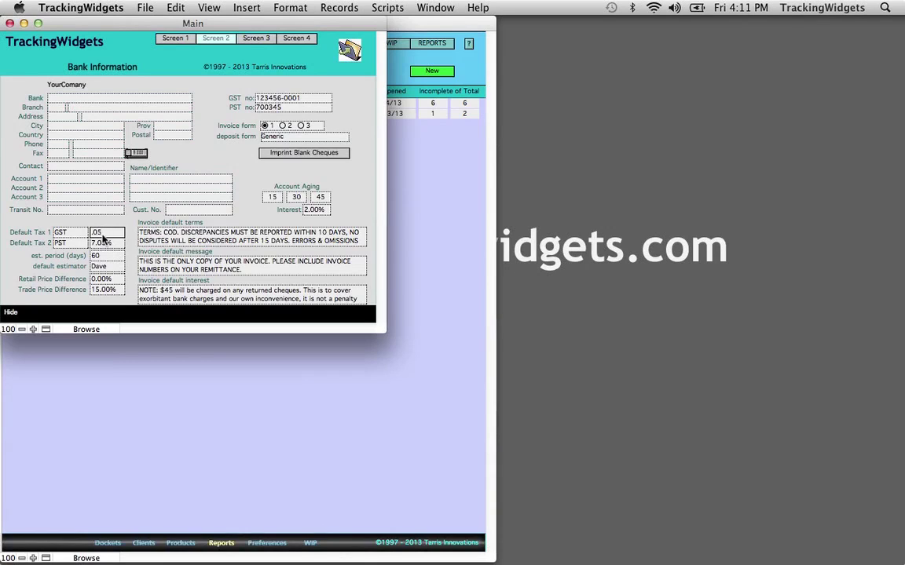
{"action": "left_click", "coordinate": [124, 216]}
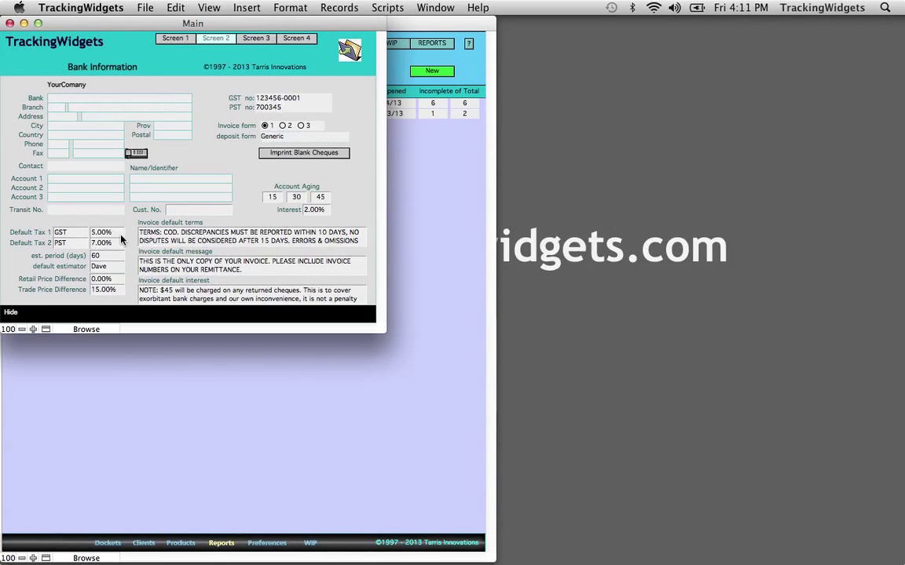
{"action": "left_click", "coordinate": [120, 244]}
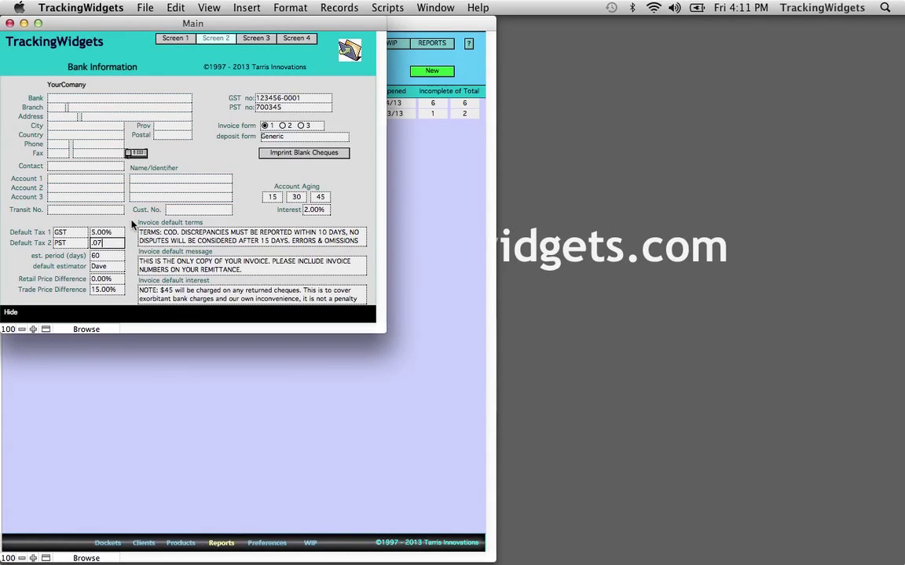
{"action": "left_click", "coordinate": [135, 223]}
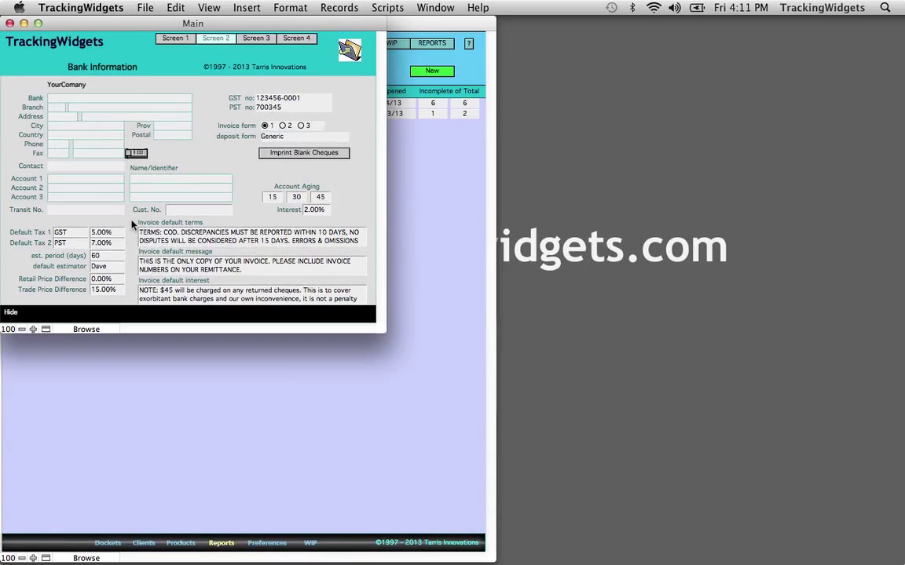
{"action": "left_click", "coordinate": [224, 240]}
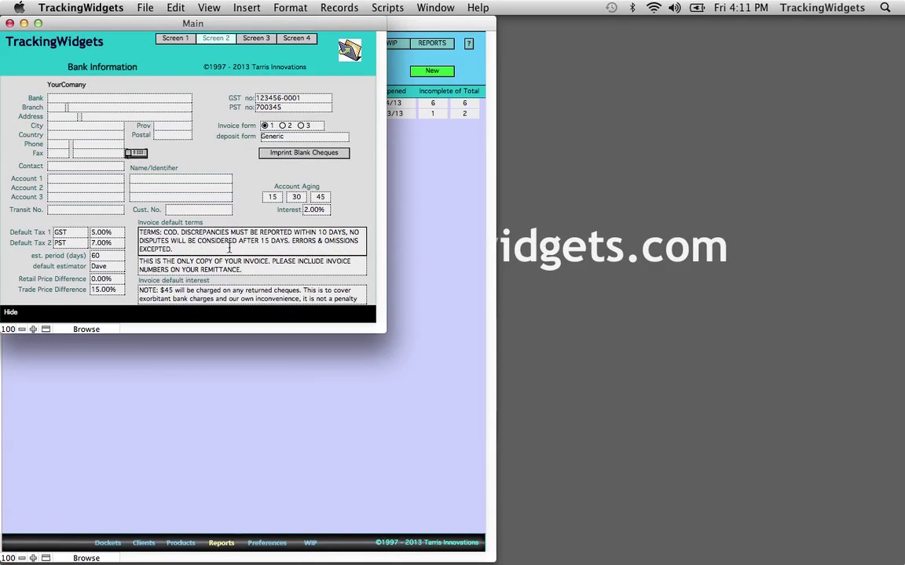
{"action": "left_click", "coordinate": [241, 204]}
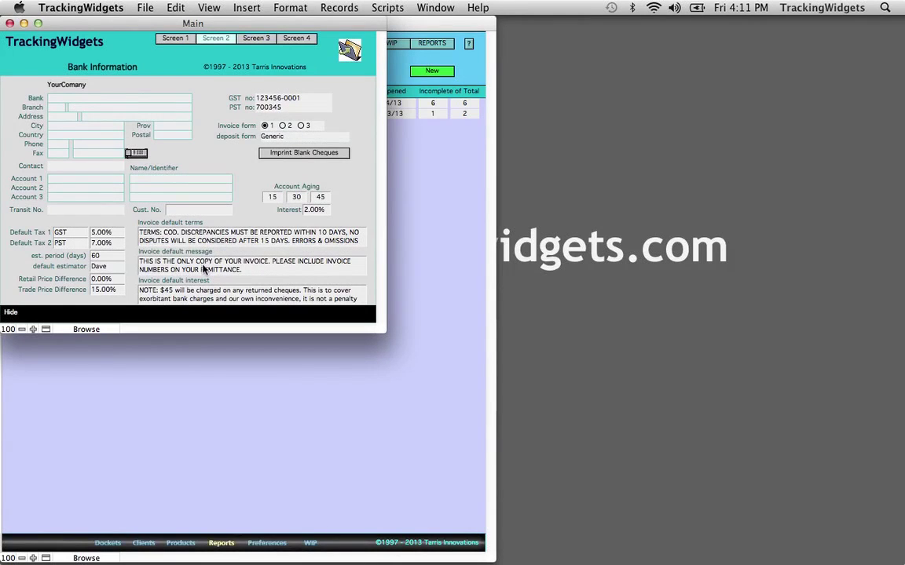
{"action": "left_click", "coordinate": [203, 269]}
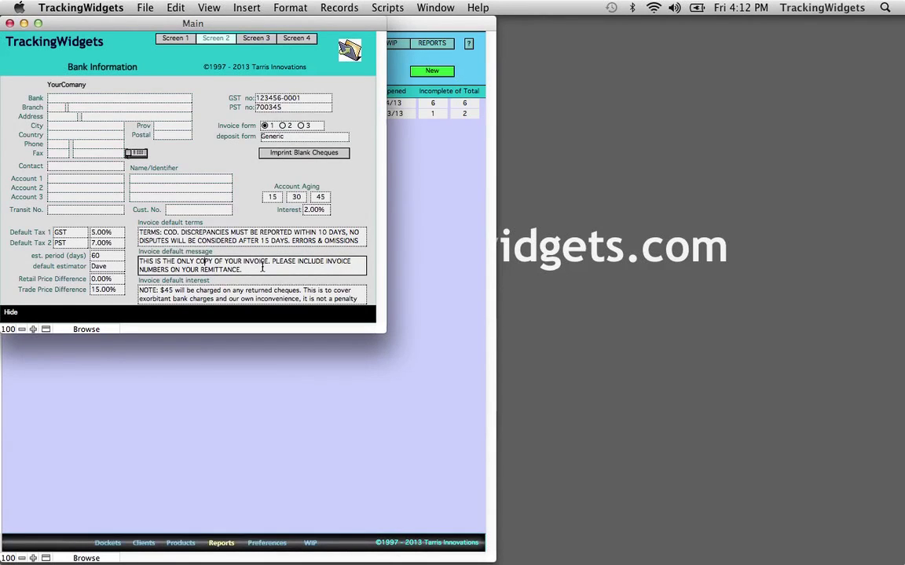
{"action": "left_click", "coordinate": [206, 293]}
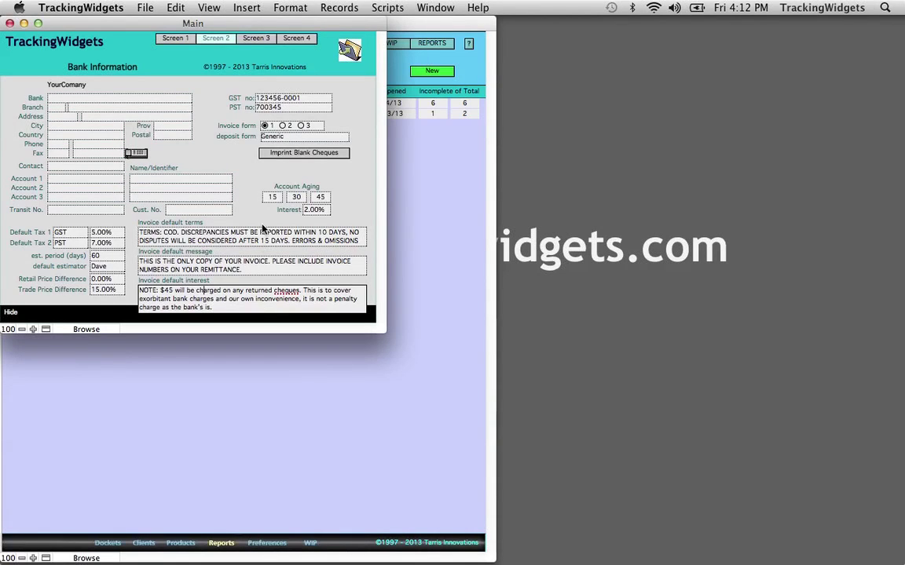
{"action": "left_click", "coordinate": [221, 182]}
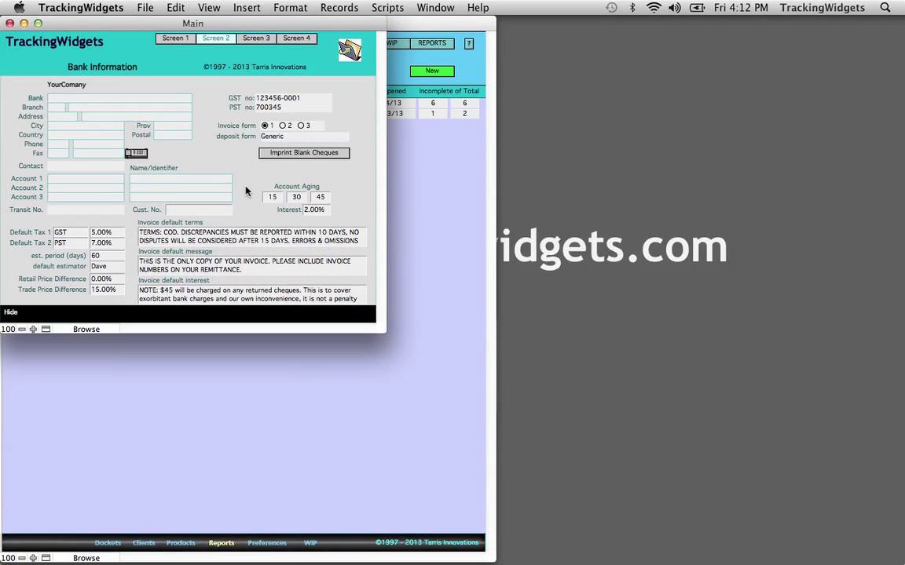
{"action": "left_click", "coordinate": [107, 257]}
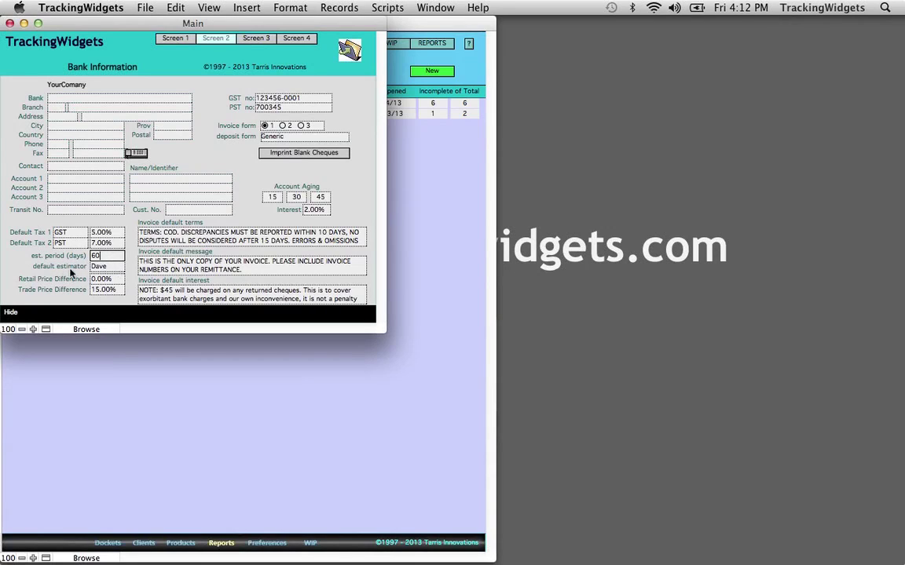
{"action": "left_click", "coordinate": [41, 237]}
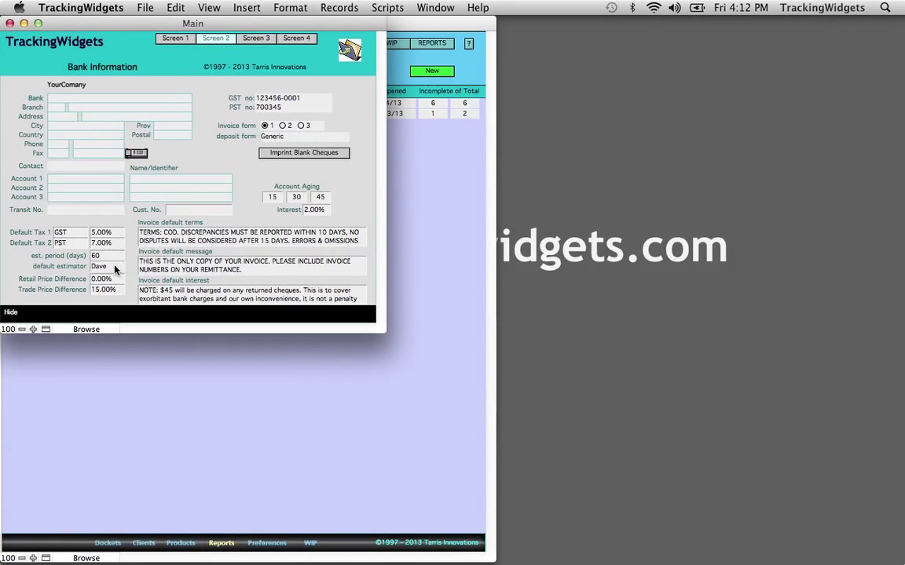
{"action": "left_click", "coordinate": [115, 269]}
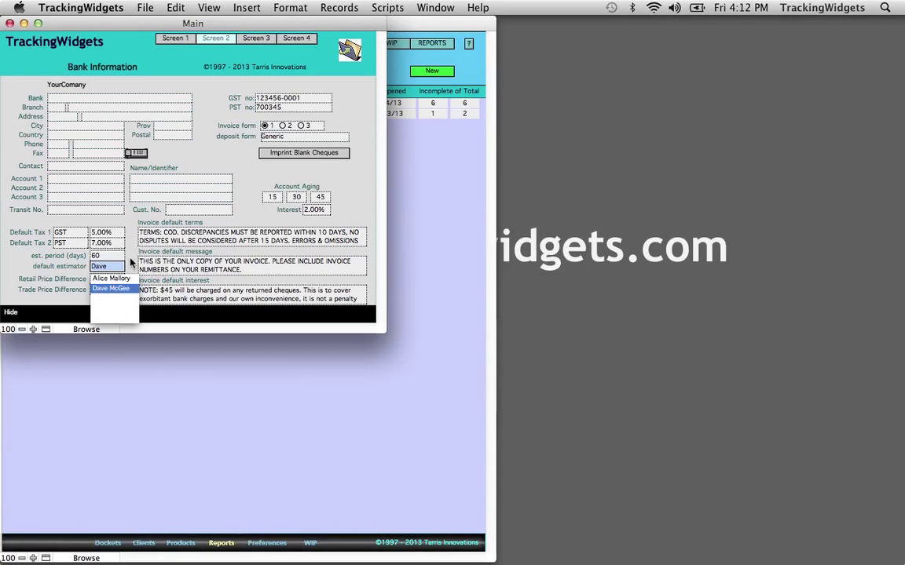
{"action": "left_click", "coordinate": [131, 260]}
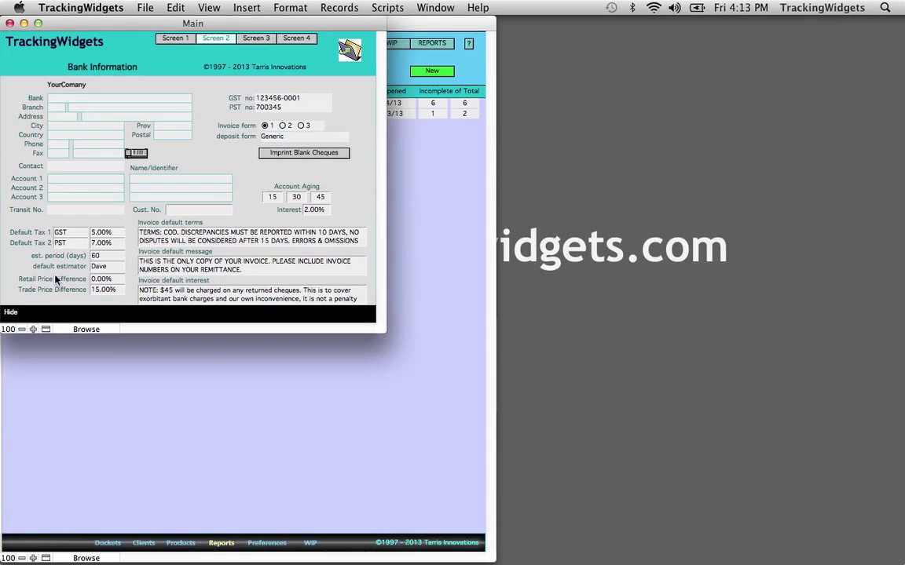
{"action": "left_click", "coordinate": [113, 280]}
{"action": "left_click", "coordinate": [105, 293]}
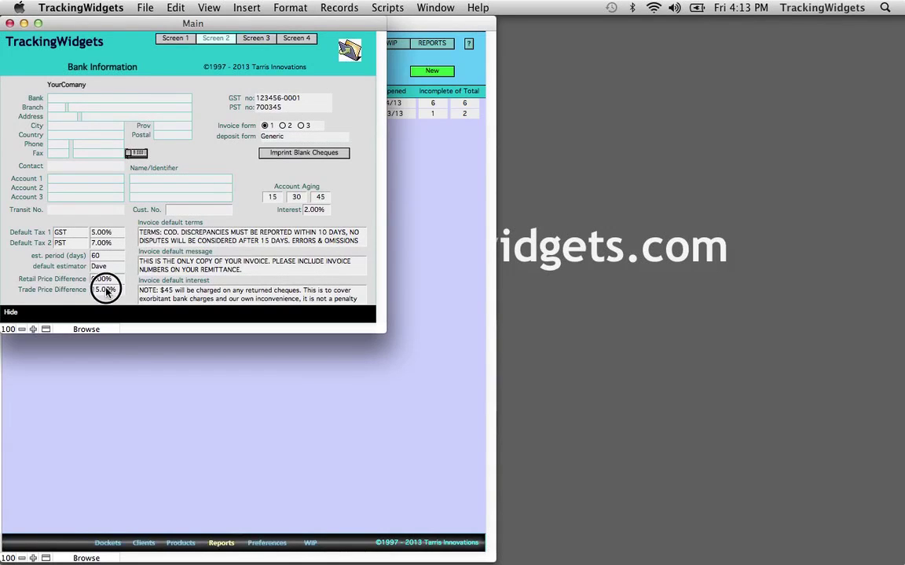
{"action": "left_click", "coordinate": [57, 289]}
Step: Switch to the company personnel screen, leaving the company email unchanged
{"action": "left_click", "coordinate": [254, 38]}
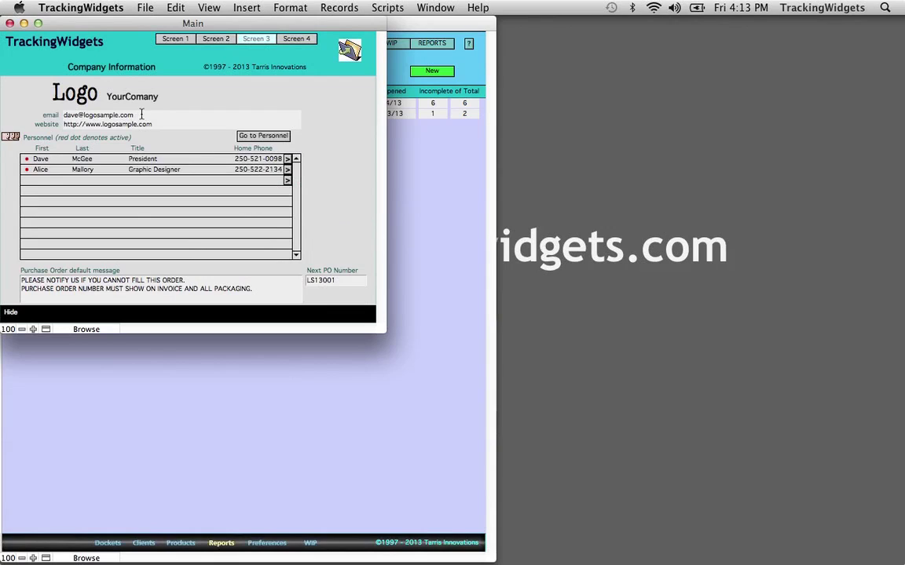
{"action": "left_click", "coordinate": [171, 116]}
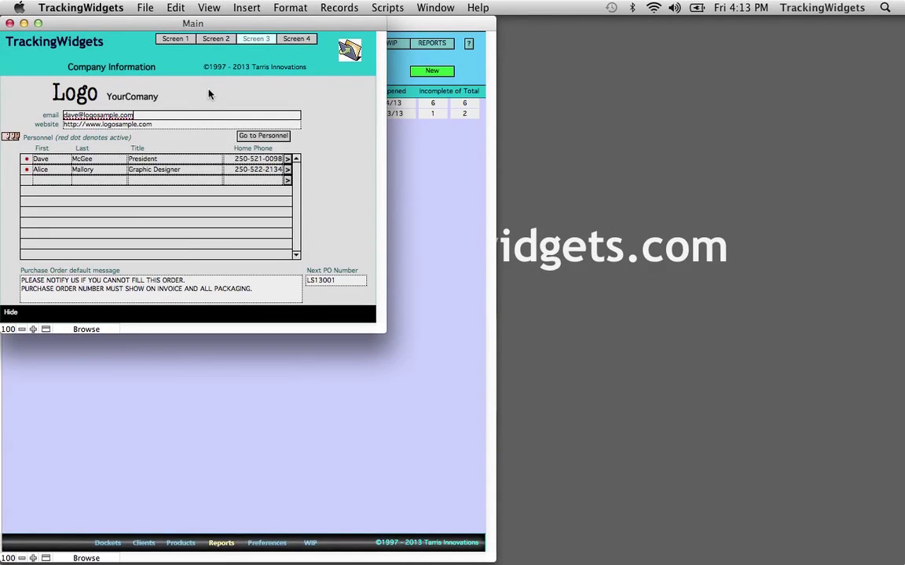
{"action": "left_click", "coordinate": [204, 96]}
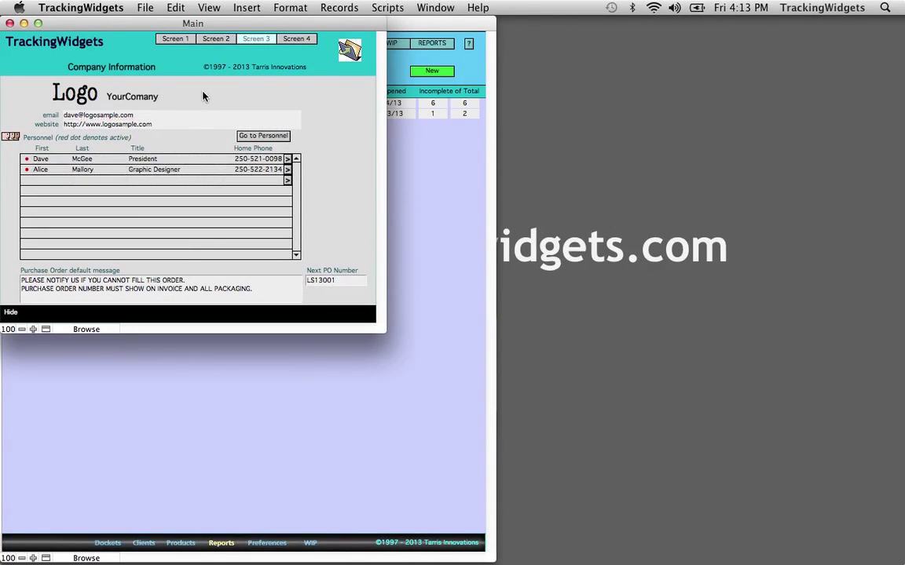
{"action": "key", "text": "Tab"}
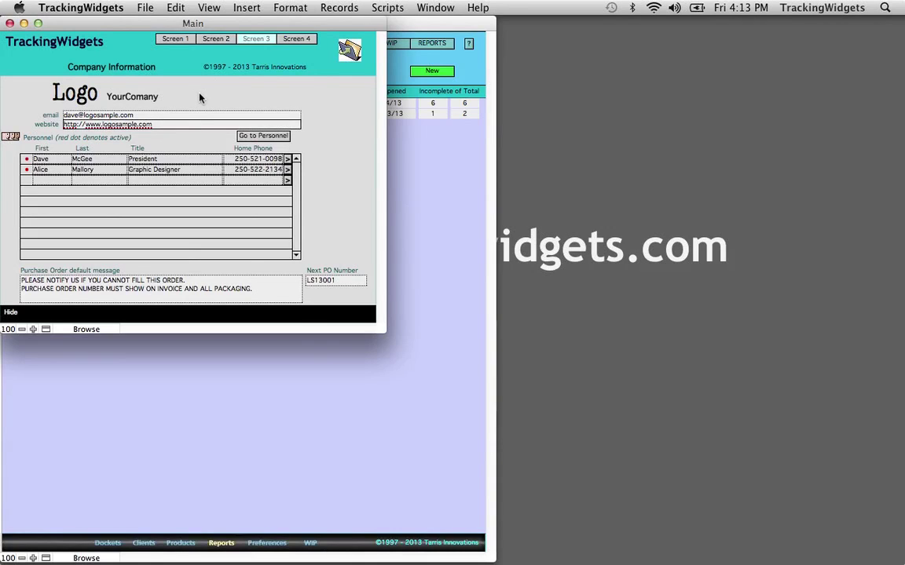
{"action": "left_click", "coordinate": [200, 97]}
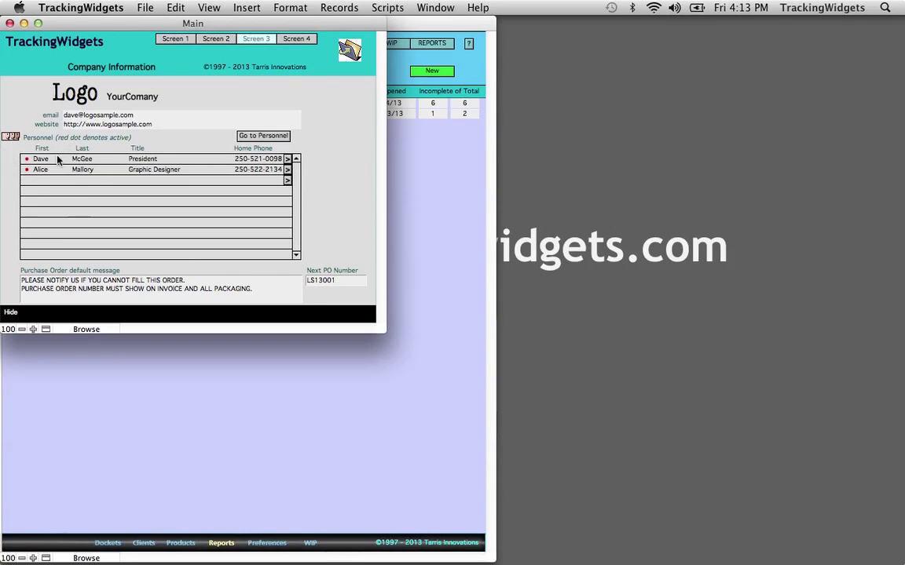
Step: Add a personnel entry with the person's first and last name, title Sample person, and home phone
{"action": "left_click", "coordinate": [45, 181]}
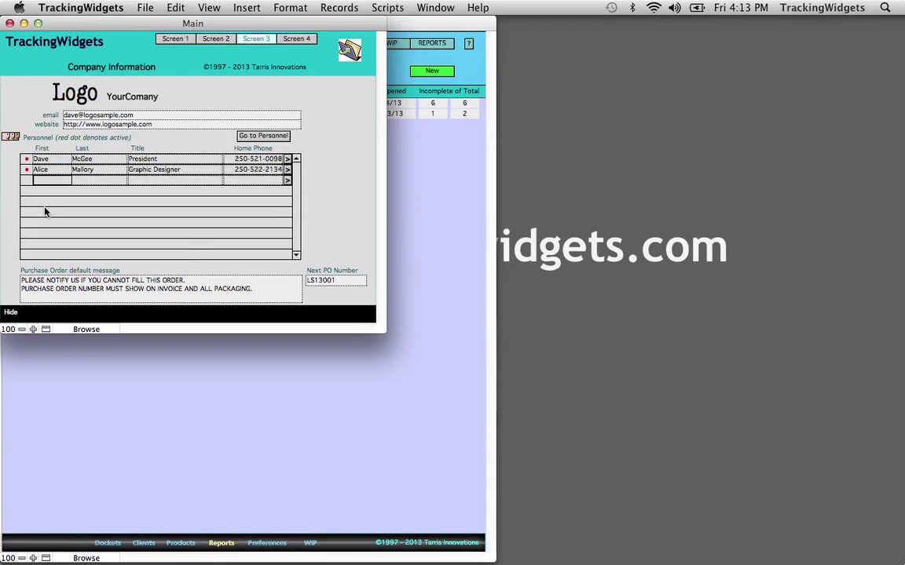
{"action": "type", "text": "New"}
{"action": "key", "text": "Tab"}
{"action": "type", "text": "Per"}
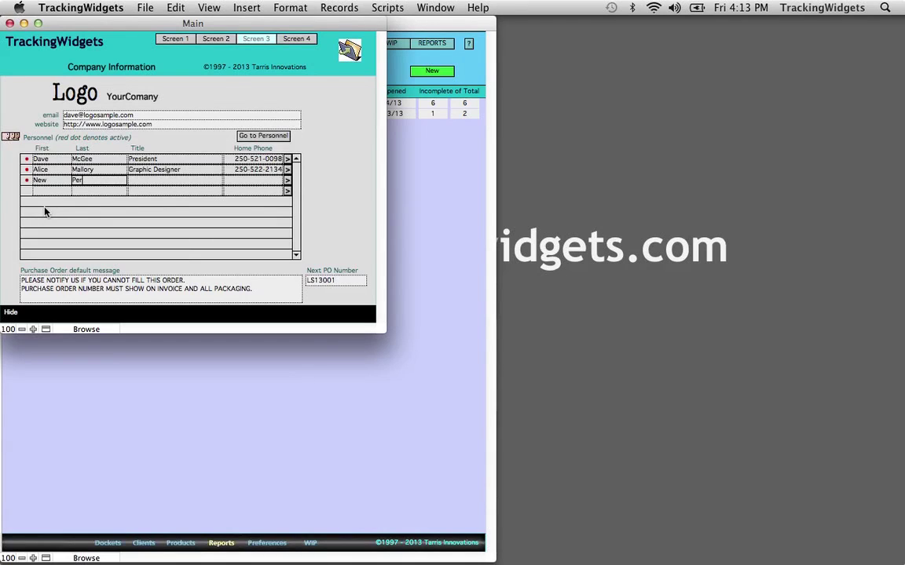
{"action": "type", "text": "son"}
{"action": "key", "text": "Tab"}
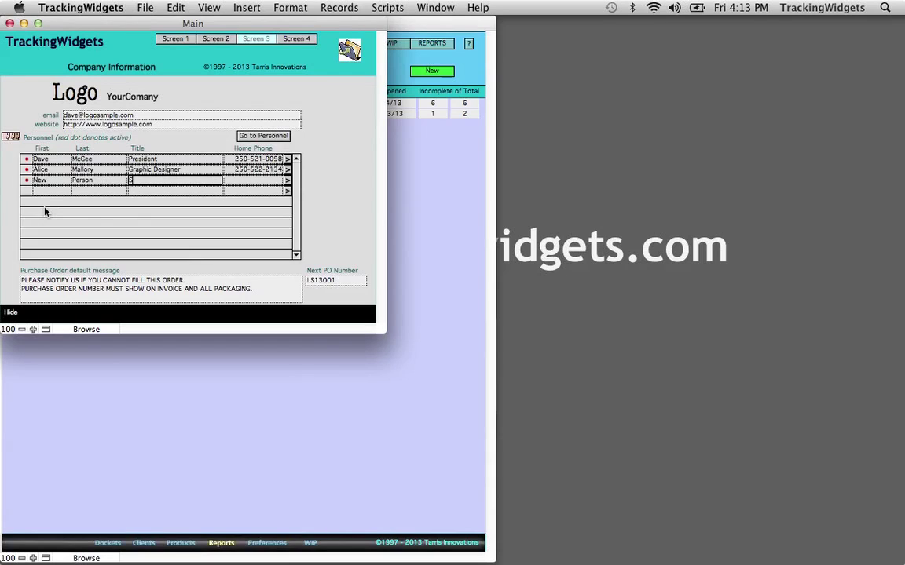
{"action": "type", "text": "Sampe"}
{"action": "key", "text": "BackSpace"}
{"action": "key", "text": "BackSpace"}
{"action": "type", "text": "le person"}
{"action": "key", "text": "Tab"}
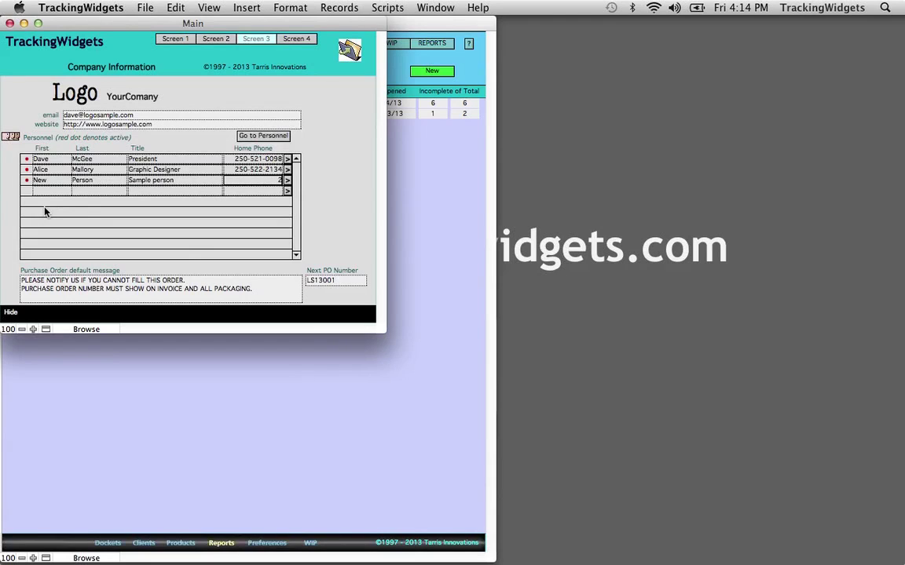
{"action": "left_click", "coordinate": [317, 182]}
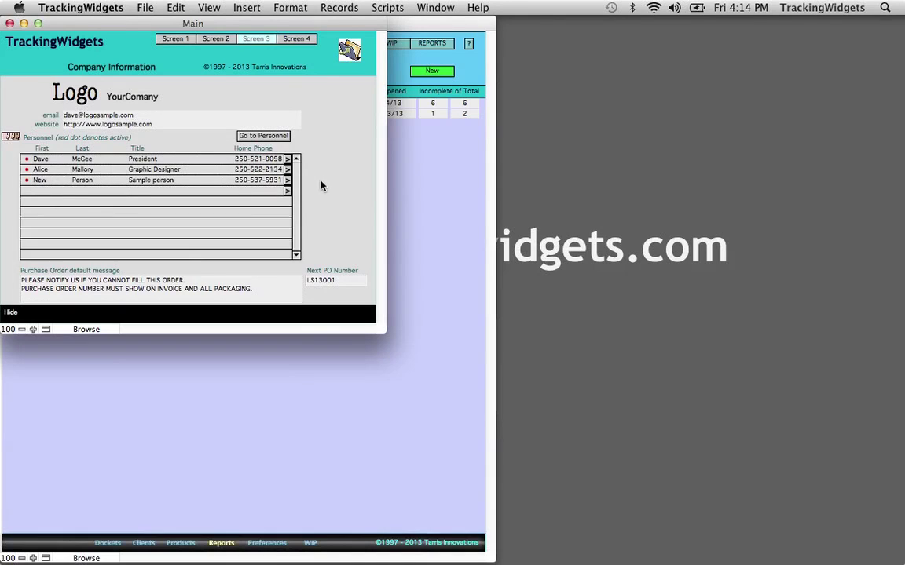
Step: In the full personnel records, set the new person's department to Production
{"action": "left_click", "coordinate": [255, 139]}
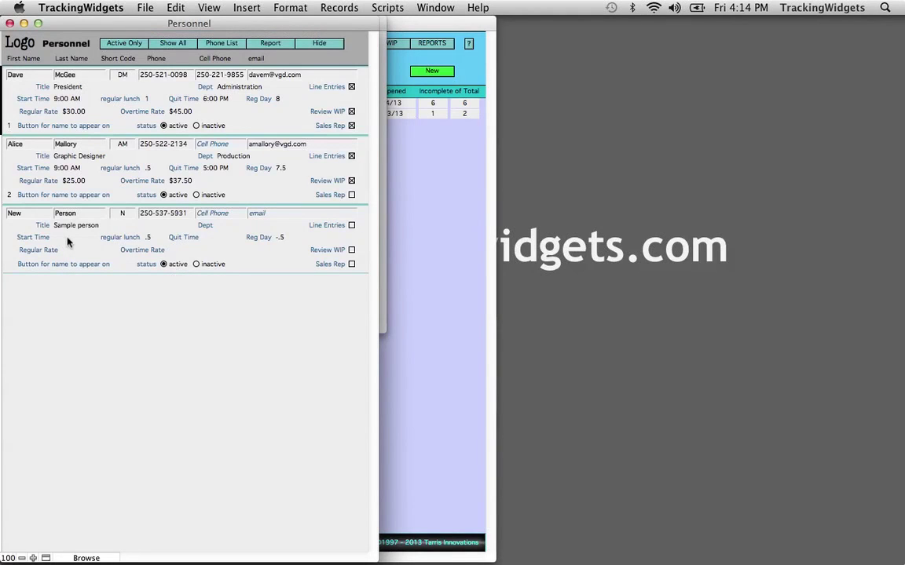
{"action": "left_click", "coordinate": [69, 239]}
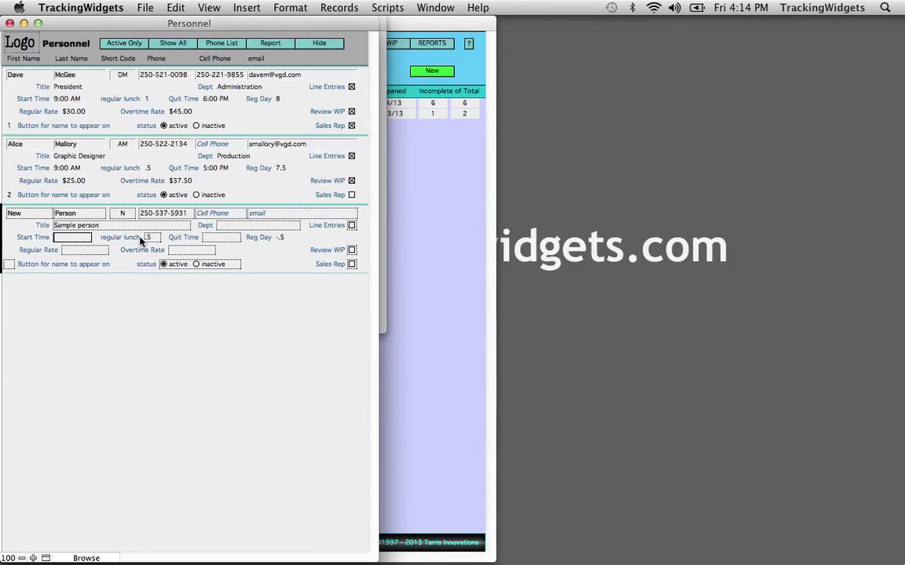
{"action": "left_click", "coordinate": [212, 240]}
{"action": "left_click", "coordinate": [228, 225]}
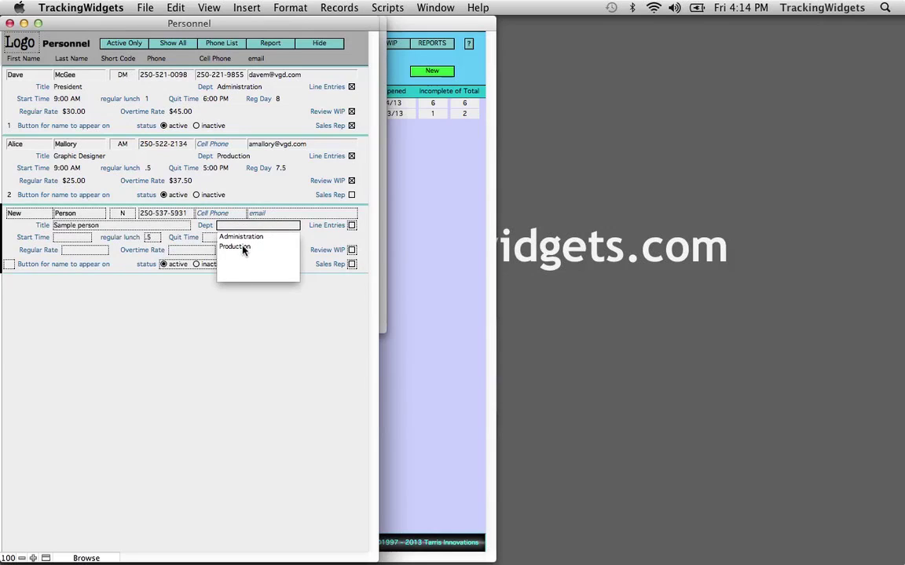
{"action": "left_click", "coordinate": [243, 247]}
{"action": "key", "text": "Tab"}
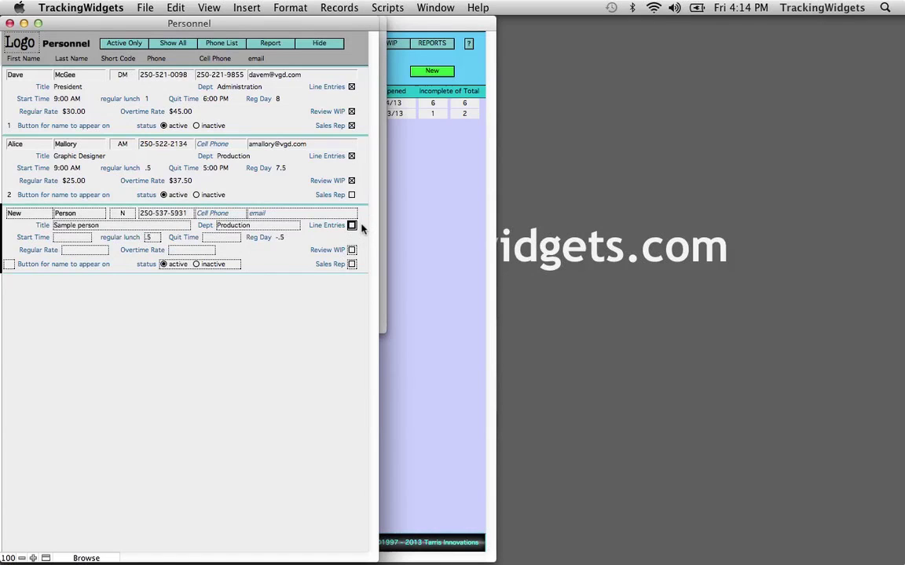
Step: Enable Line Entries, assign button number 3, and hide the personnel records
{"action": "left_click", "coordinate": [351, 225]}
{"action": "left_click", "coordinate": [87, 249]}
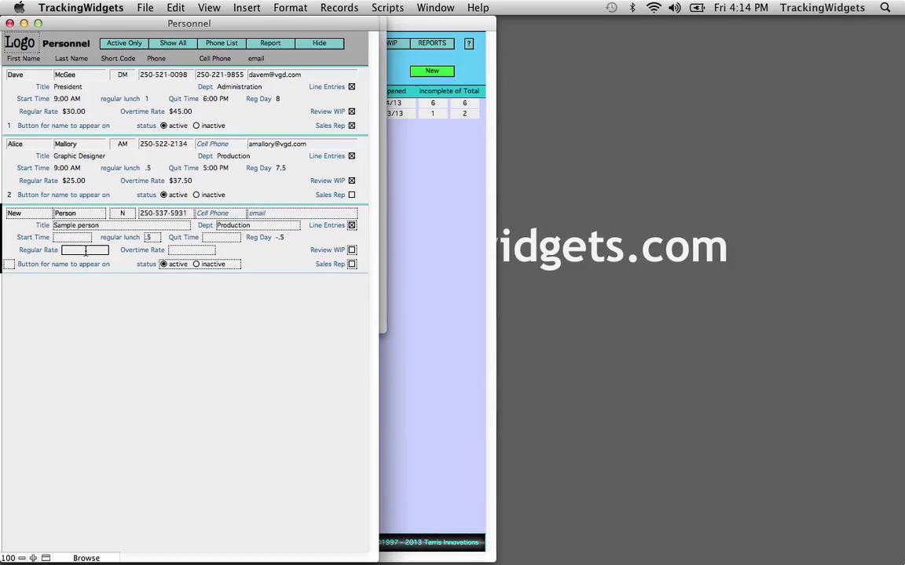
{"action": "left_click", "coordinate": [179, 250]}
{"action": "left_click", "coordinate": [359, 252]}
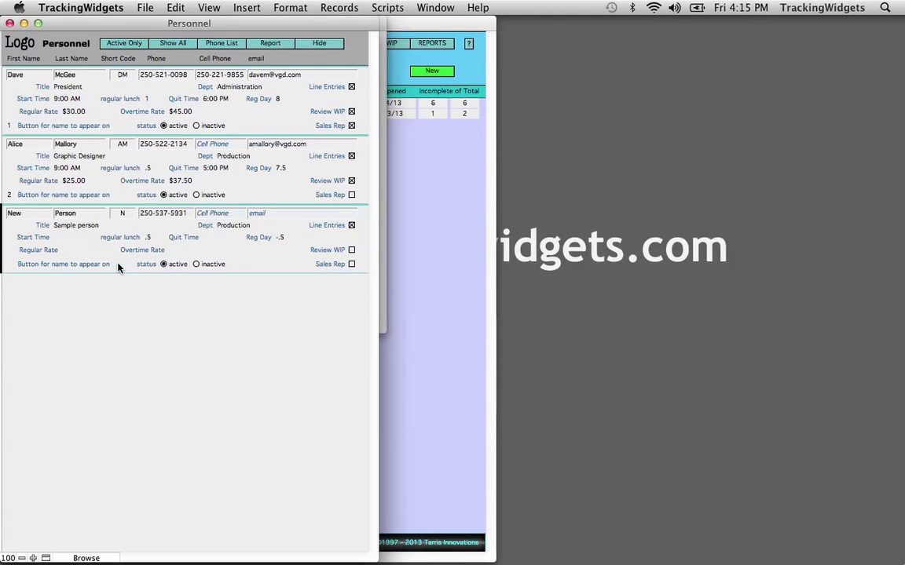
{"action": "left_click", "coordinate": [14, 264]}
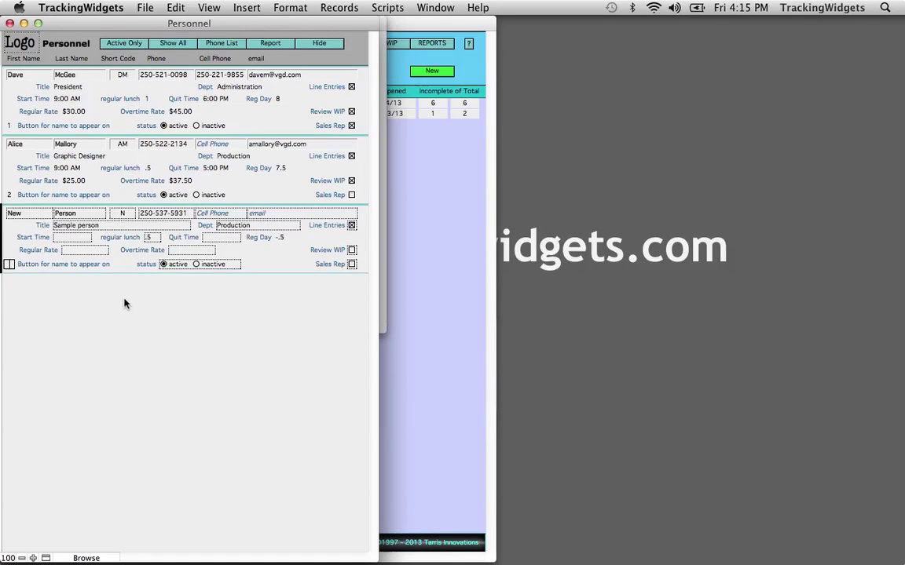
{"action": "left_click", "coordinate": [273, 264]}
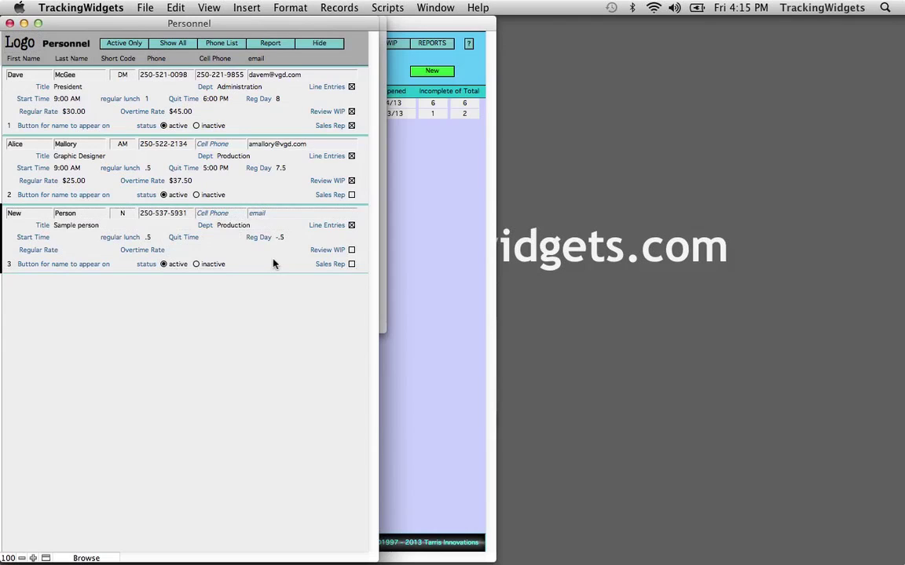
{"action": "left_click", "coordinate": [318, 43]}
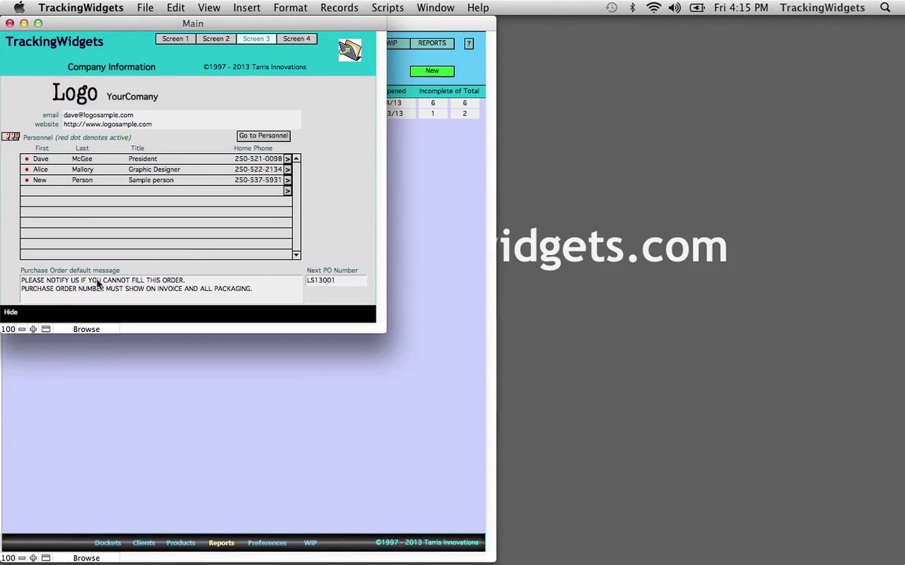
Step: Add a period after PACKAGING in the purchase order default message
{"action": "left_click", "coordinate": [138, 292]}
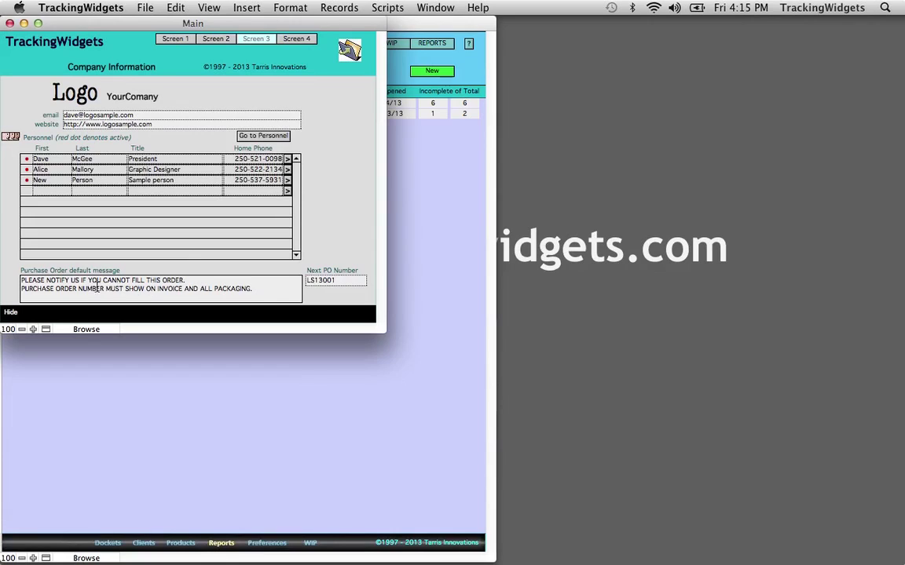
{"action": "left_click", "coordinate": [251, 290]}
{"action": "type", "text": "."}
{"action": "left_click", "coordinate": [137, 289]}
{"action": "left_click", "coordinate": [330, 191]}
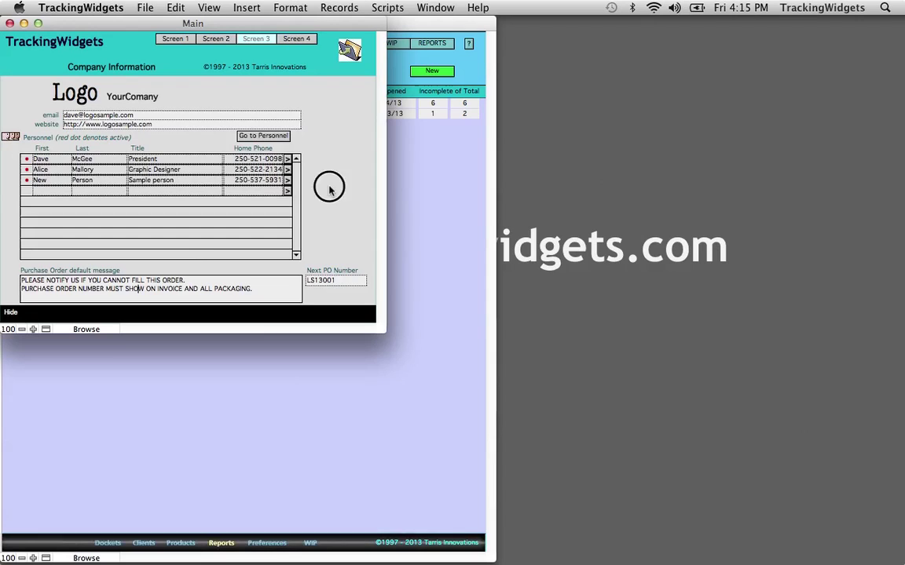
Step: Keep LS13001 as the next PO number and move to the Numbering Options screen
{"action": "left_click", "coordinate": [340, 284]}
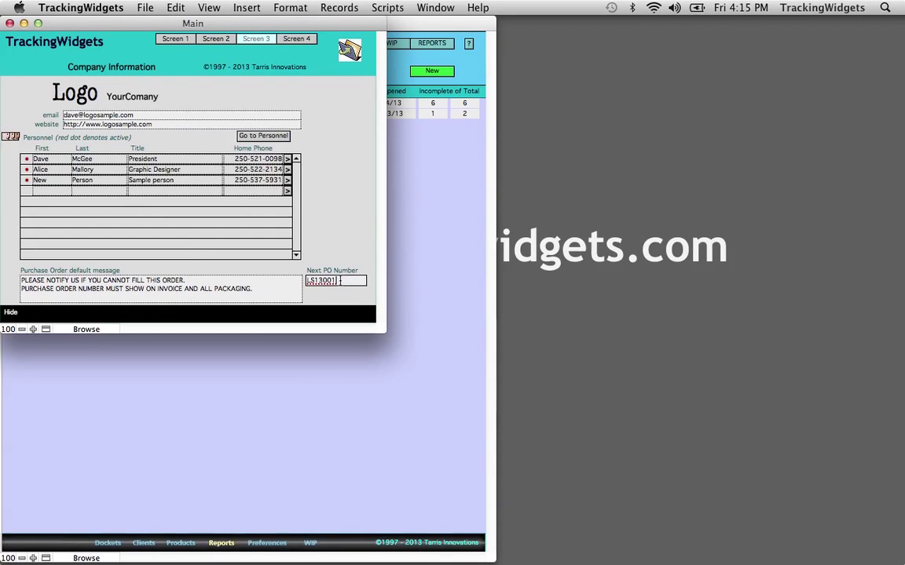
{"action": "left_click", "coordinate": [333, 235]}
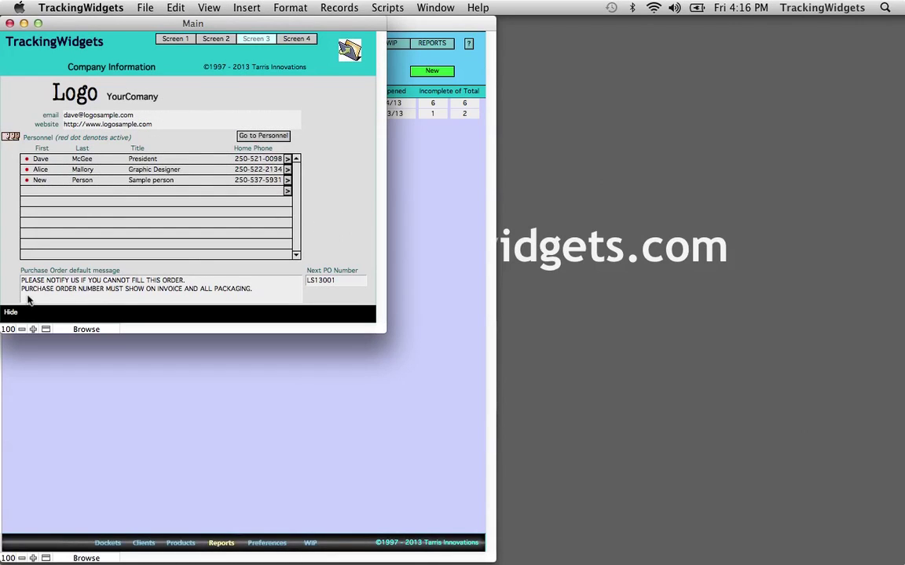
{"action": "left_click", "coordinate": [296, 39]}
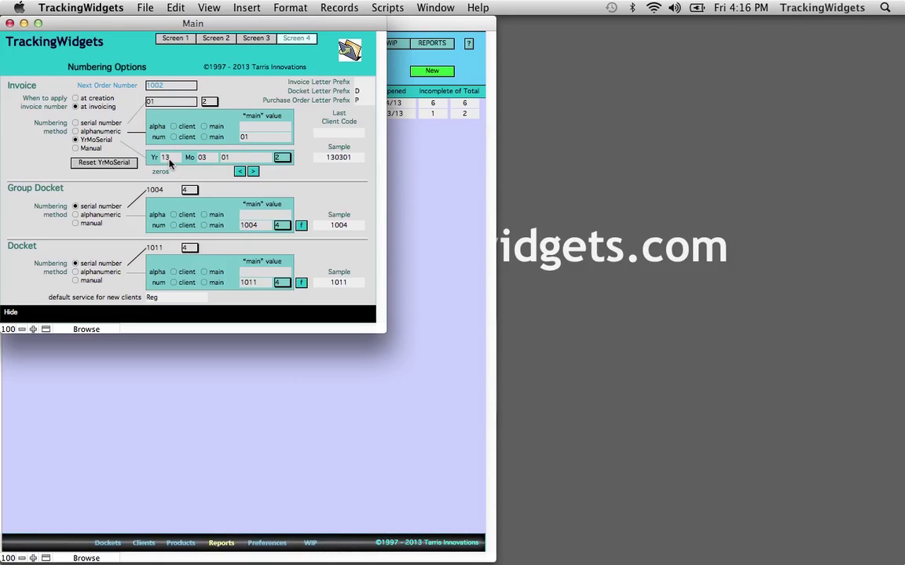
Step: Keep the invoice serial at 2 digits and reset YrMoSerial so the sample reads 130401
{"action": "left_click", "coordinate": [282, 157]}
{"action": "left_click", "coordinate": [284, 157]}
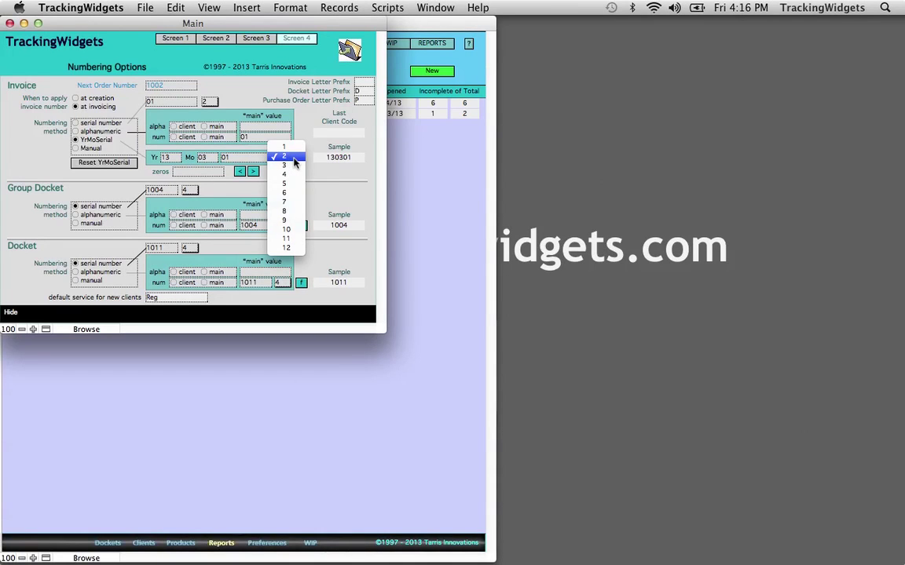
{"action": "left_click", "coordinate": [292, 154]}
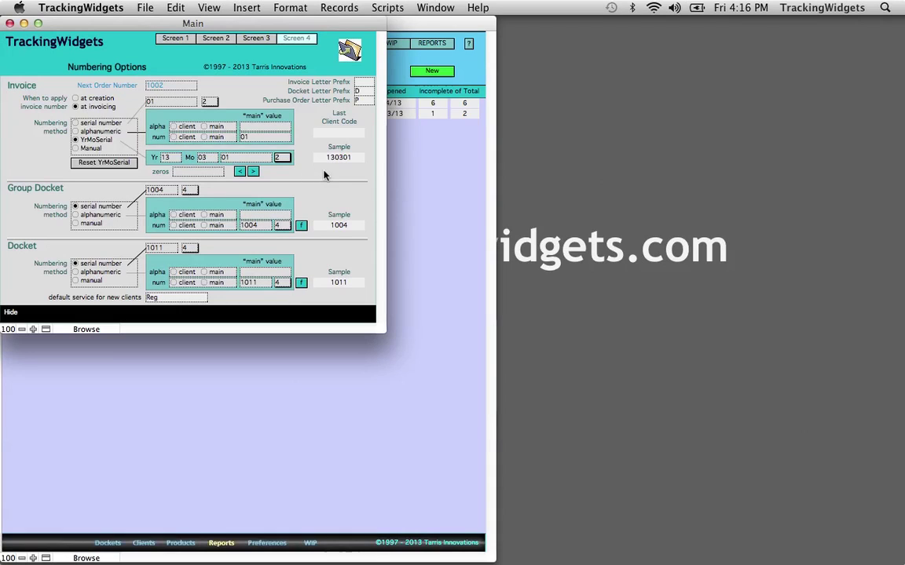
{"action": "left_click", "coordinate": [355, 158]}
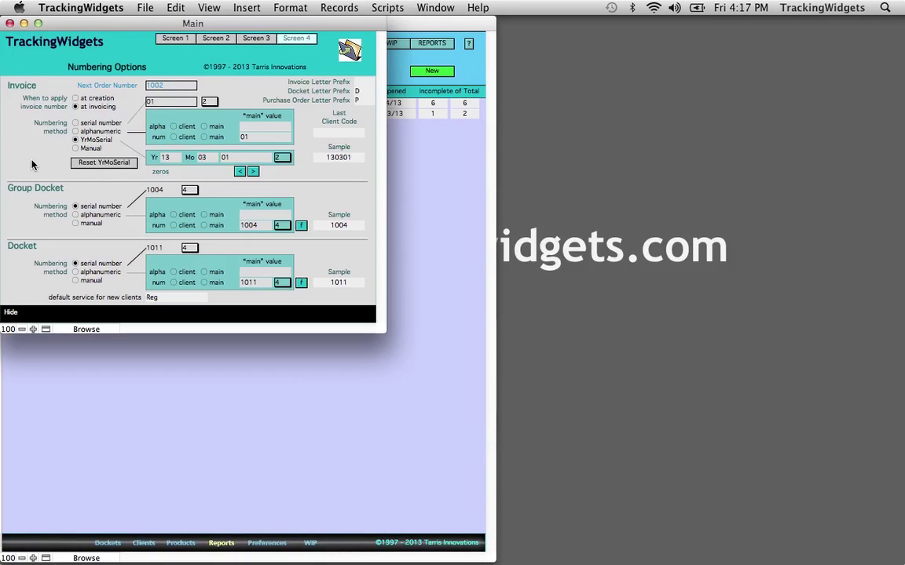
{"action": "left_click", "coordinate": [98, 164]}
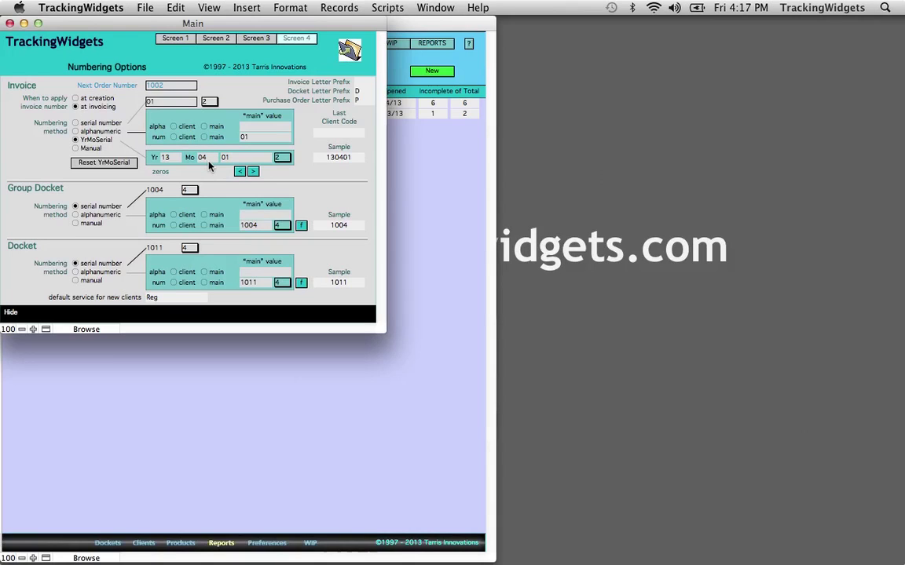
Step: Keep Group Docket numbers at 4 digits and number dockets by serial number
{"action": "left_click", "coordinate": [14, 194]}
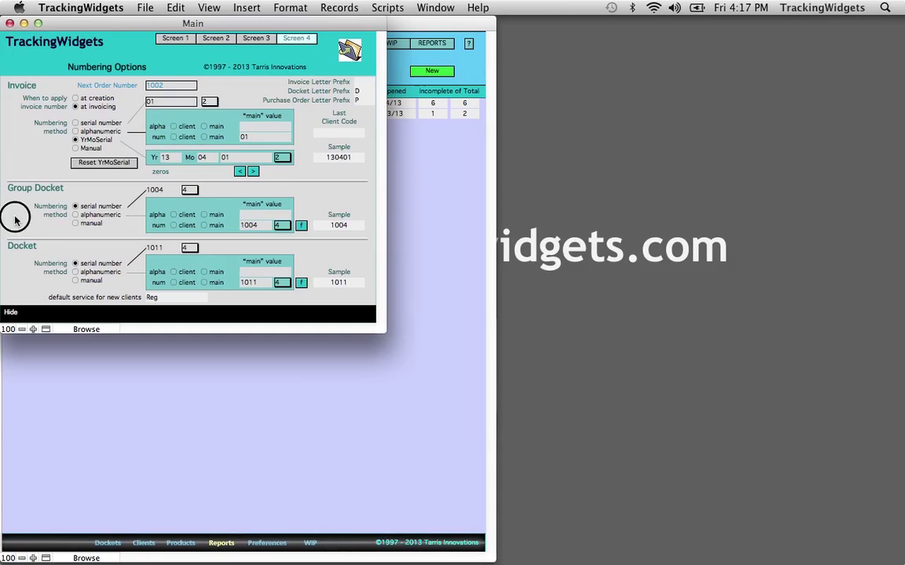
{"action": "left_click", "coordinate": [189, 191]}
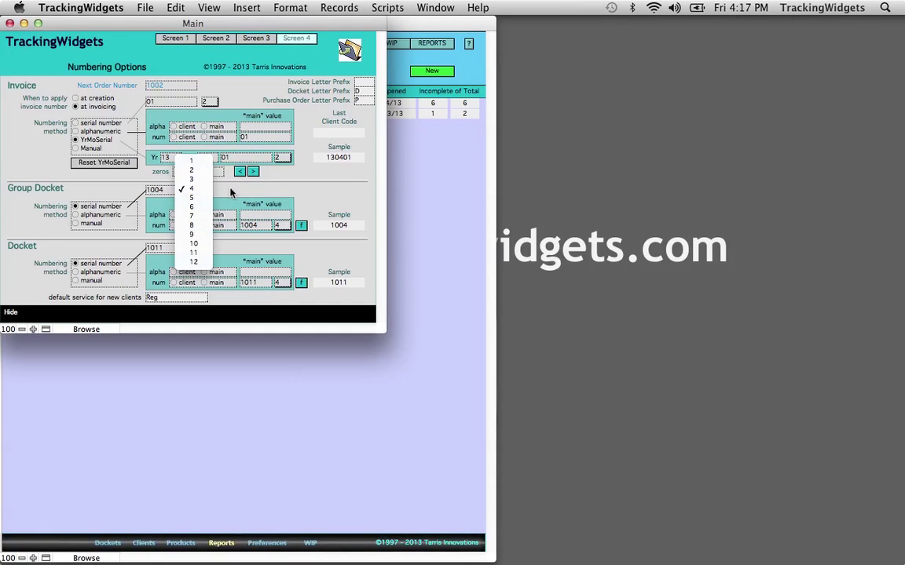
{"action": "left_click", "coordinate": [230, 192]}
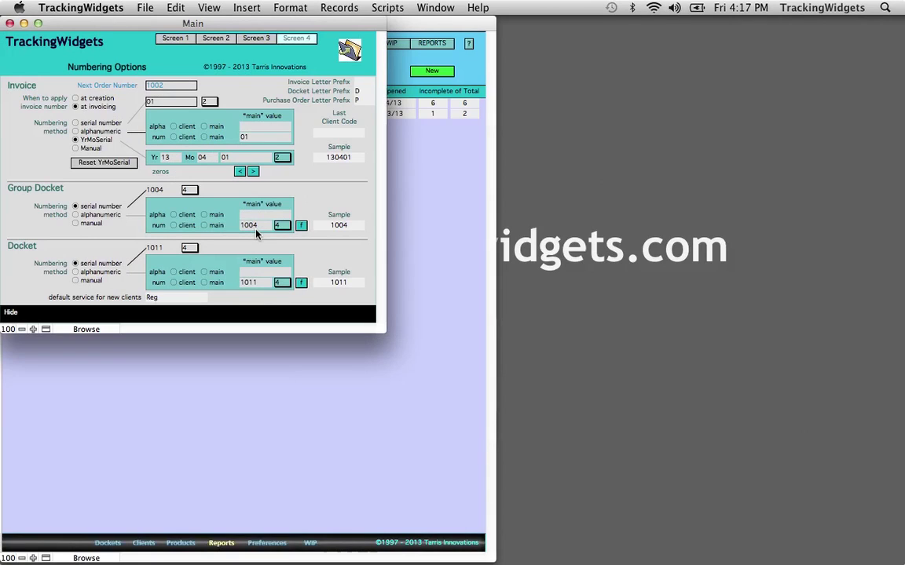
{"action": "left_click", "coordinate": [19, 280]}
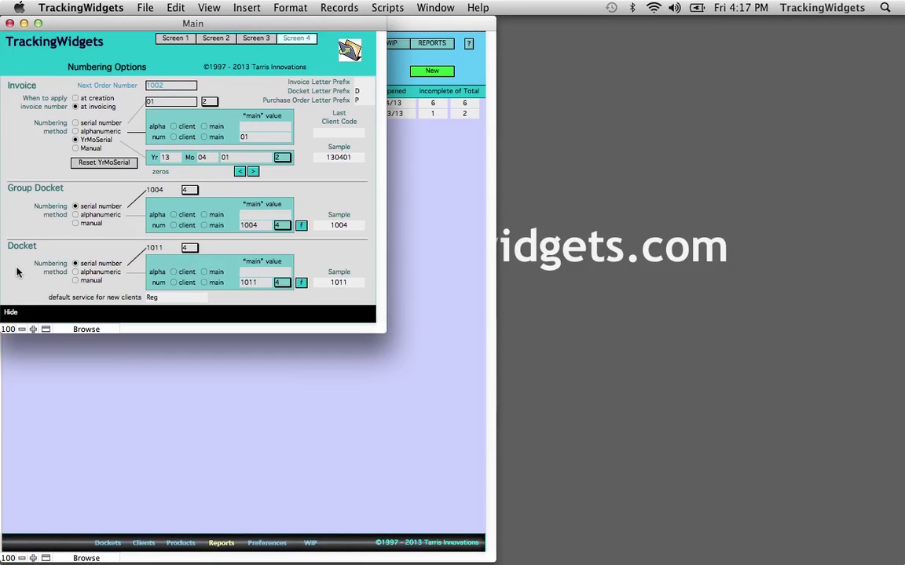
{"action": "left_click", "coordinate": [76, 263]}
Step: Keep Reg as the default service for new clients and hide the numbering options
{"action": "left_click", "coordinate": [161, 298]}
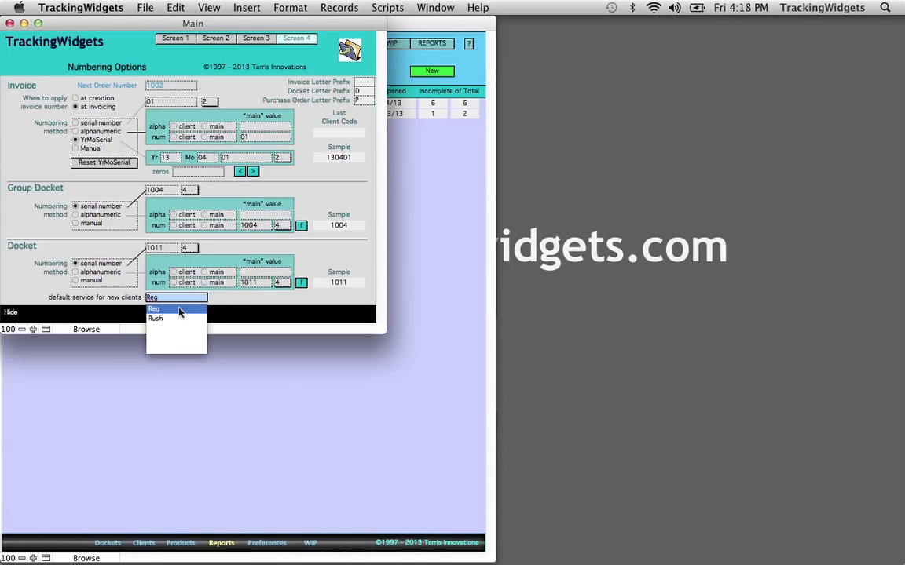
{"action": "left_click", "coordinate": [223, 298]}
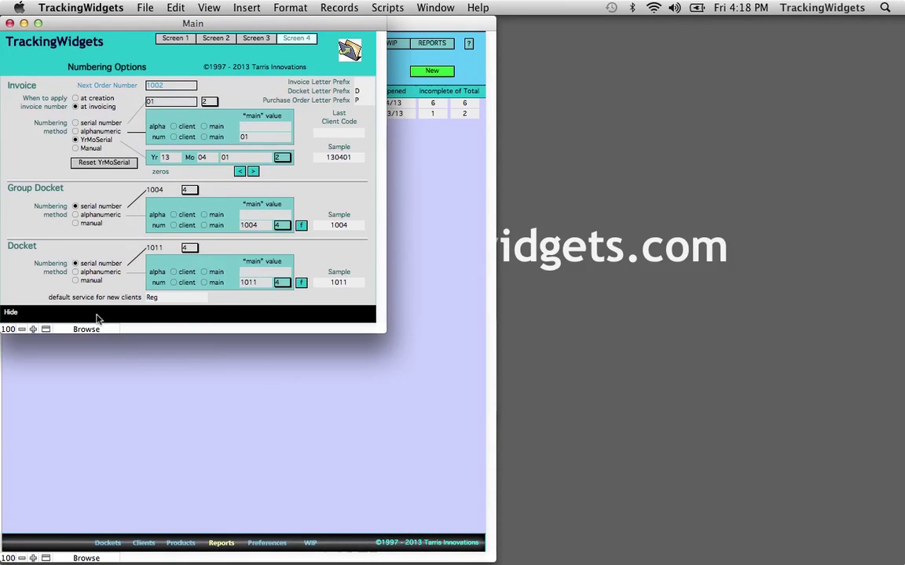
{"action": "left_click", "coordinate": [11, 313]}
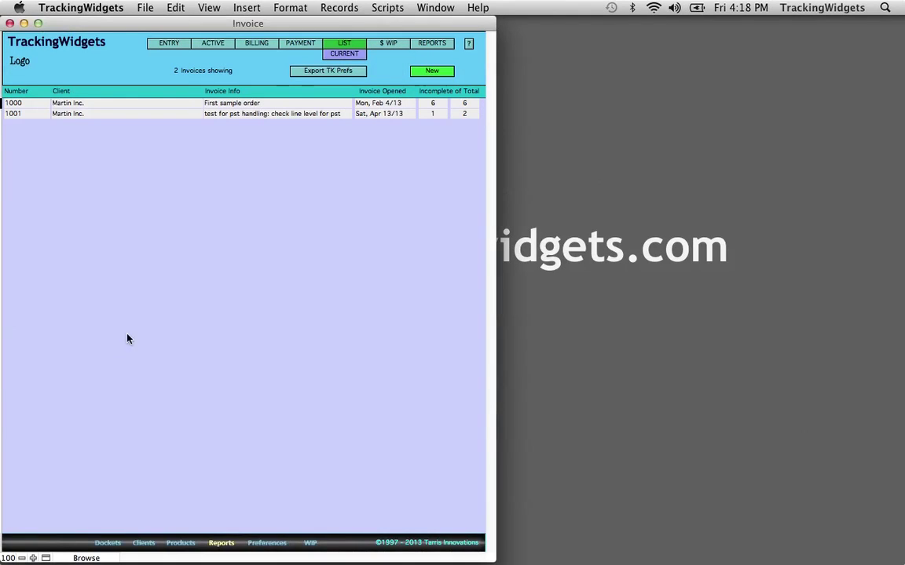